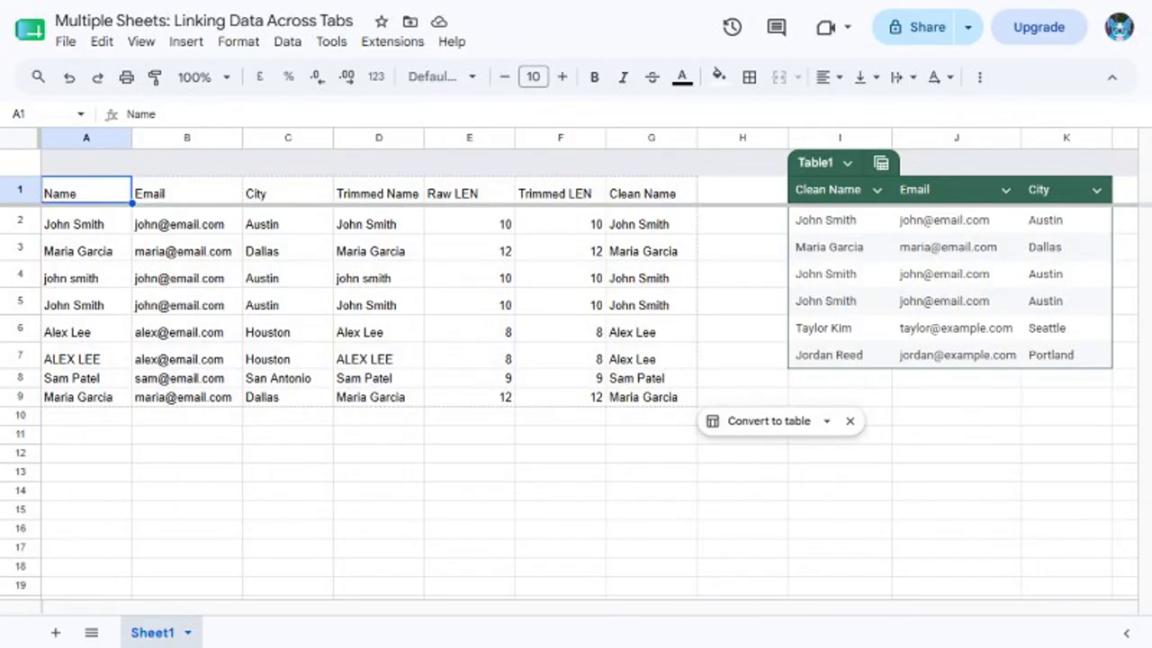
Insert a new blank sheet, Sheet3, with Shift+F11
key(shift+F11)
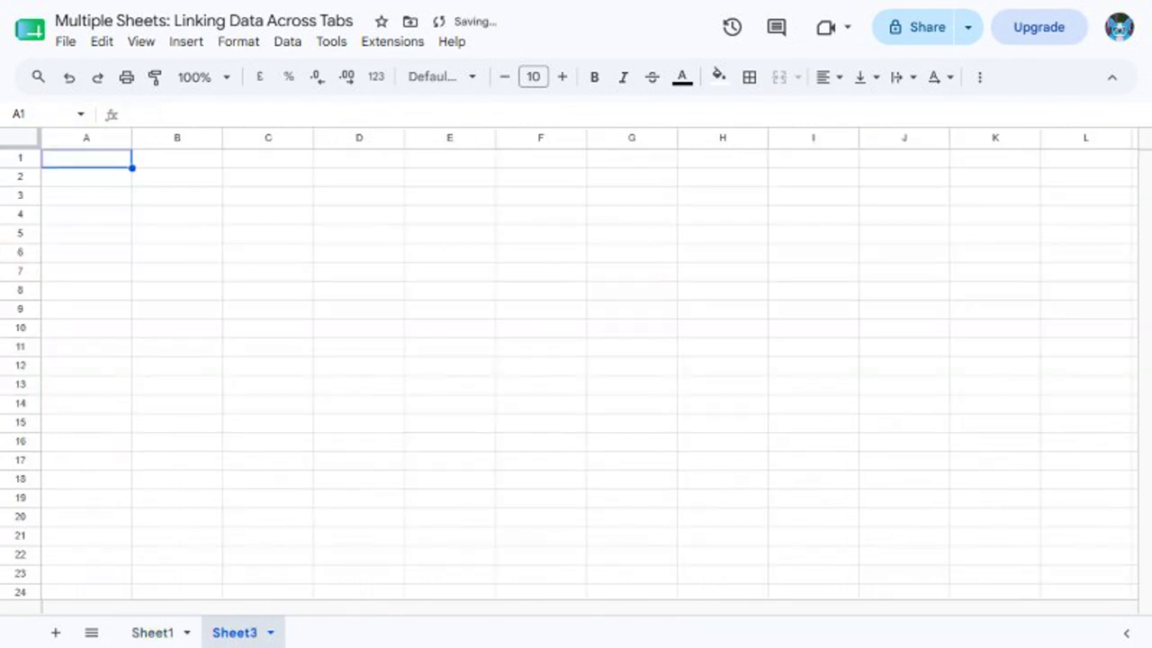
Rename the new Sheet3 tab to 'Sales Data'
click(270, 632)
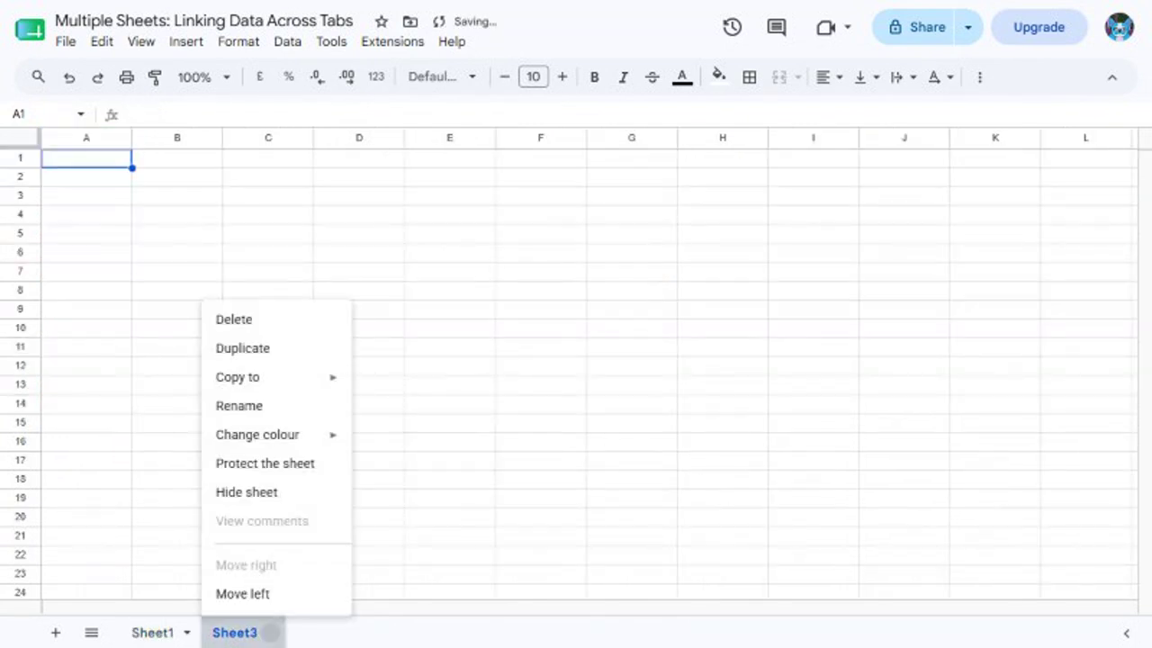
click(239, 406)
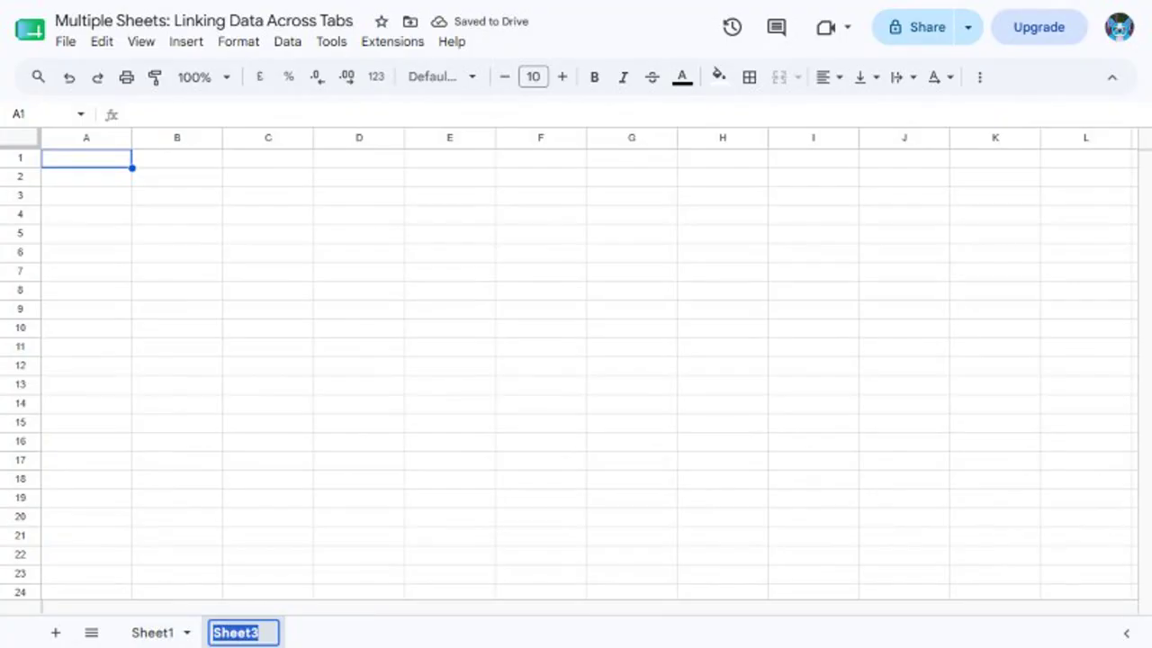
text(Sales Data)
key(Return)
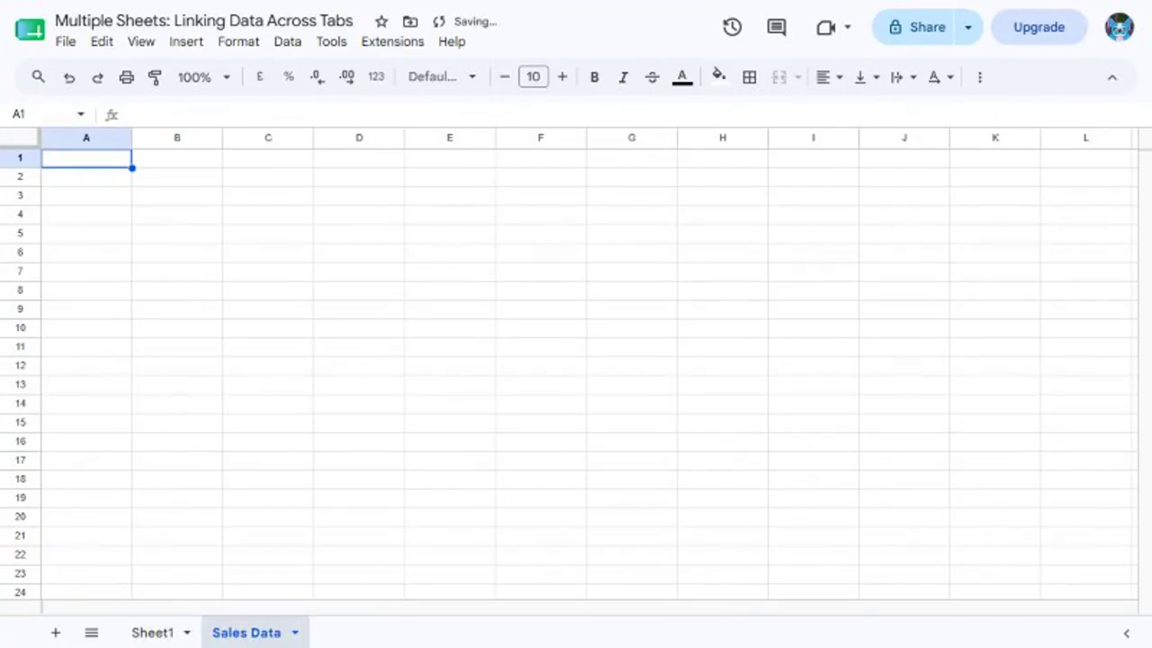
Enter Month and Sales headers, then Jan 4200, Feb 3800 and Mar 5100
text(Month)
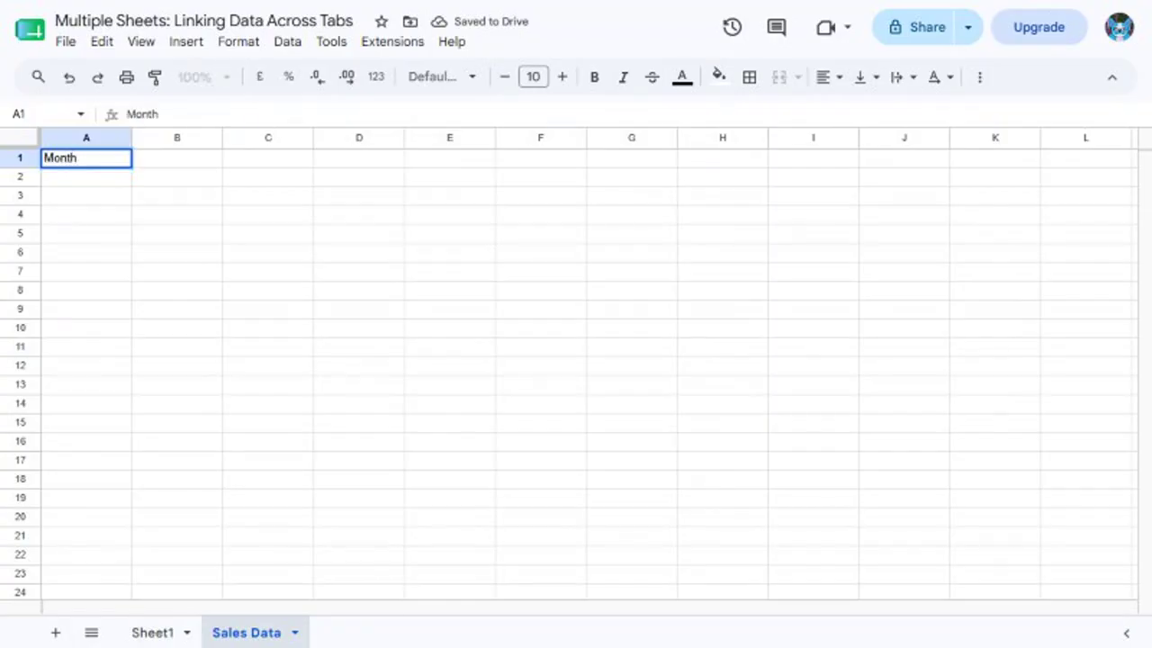
key(Tab)
text(Sales)
key(Return)
text(Jan)
key(Tab)
text(4200)
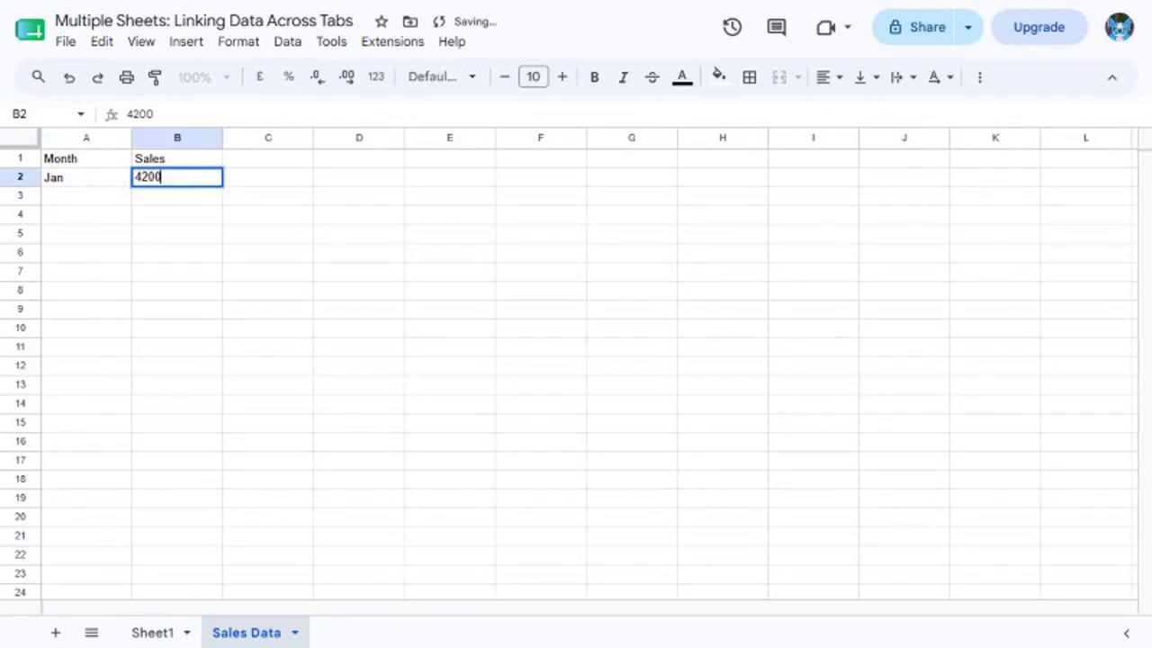
key(Return)
text(Feb)
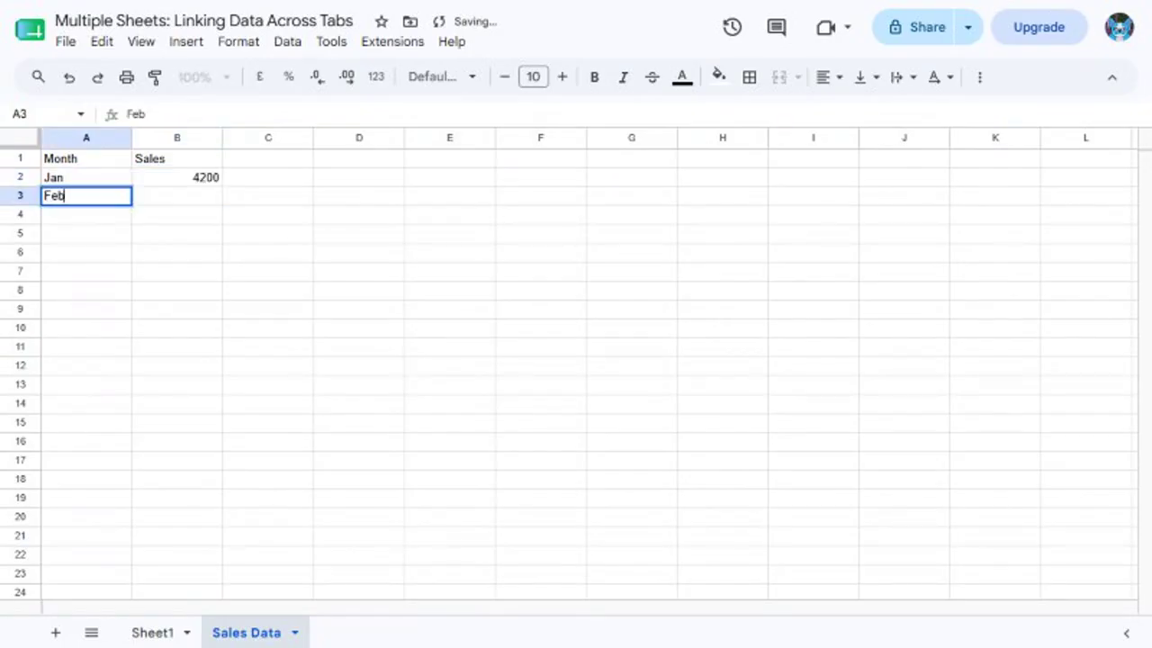
key(Tab)
text(3800)
key(Return)
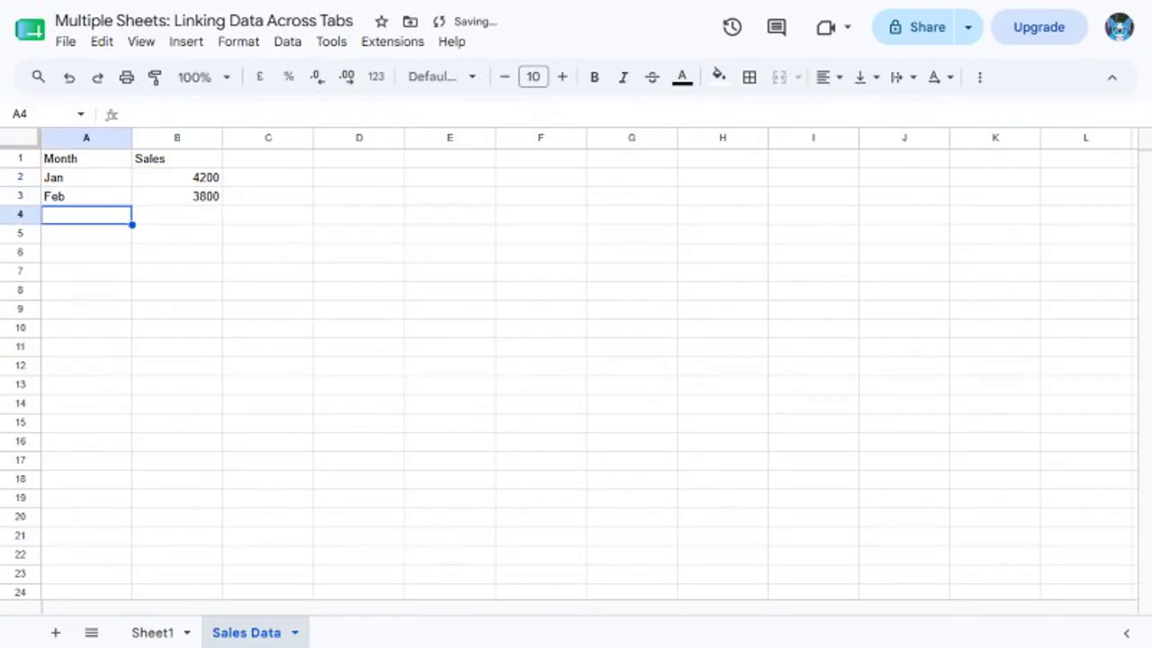
text(Mar)
key(Tab)
text(5100)
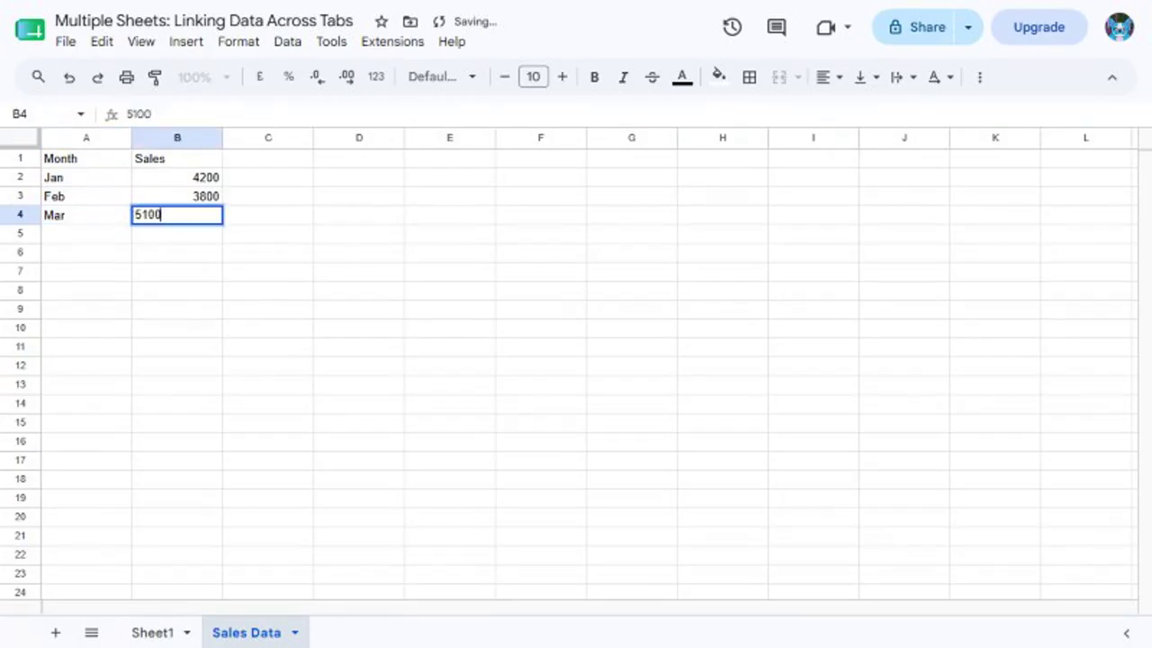
key(Return)
Add the remaining rows: Apr 4700, May 6000, Jun 5400 and Jul 6600
text(Apr)
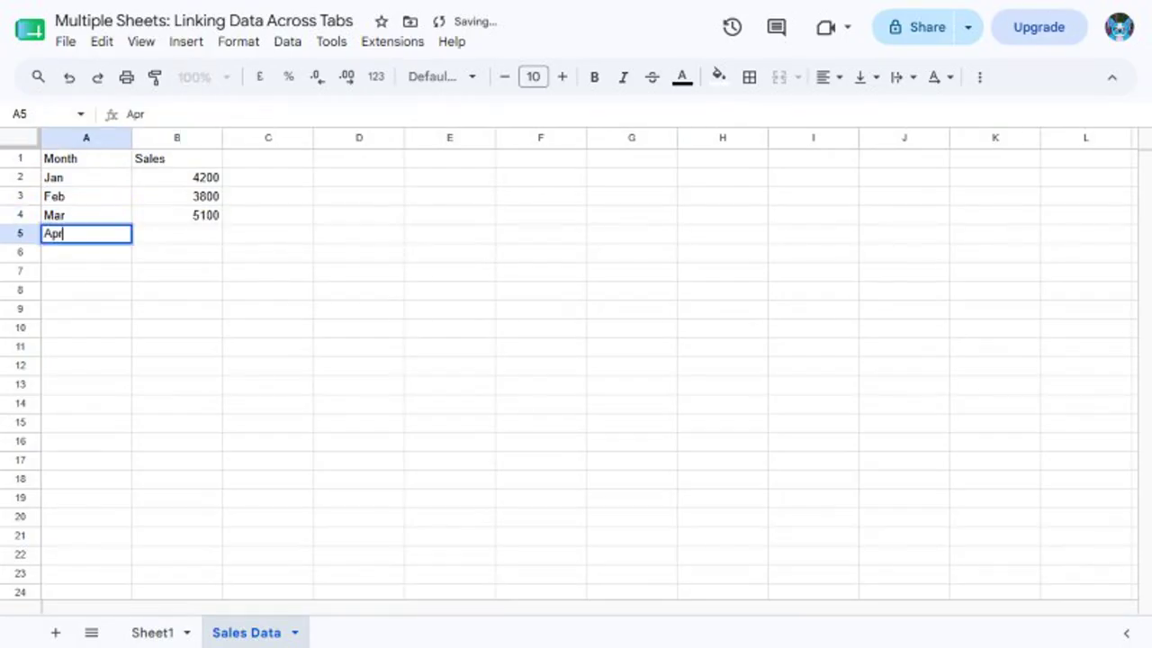
key(Tab)
text(4700)
key(Return)
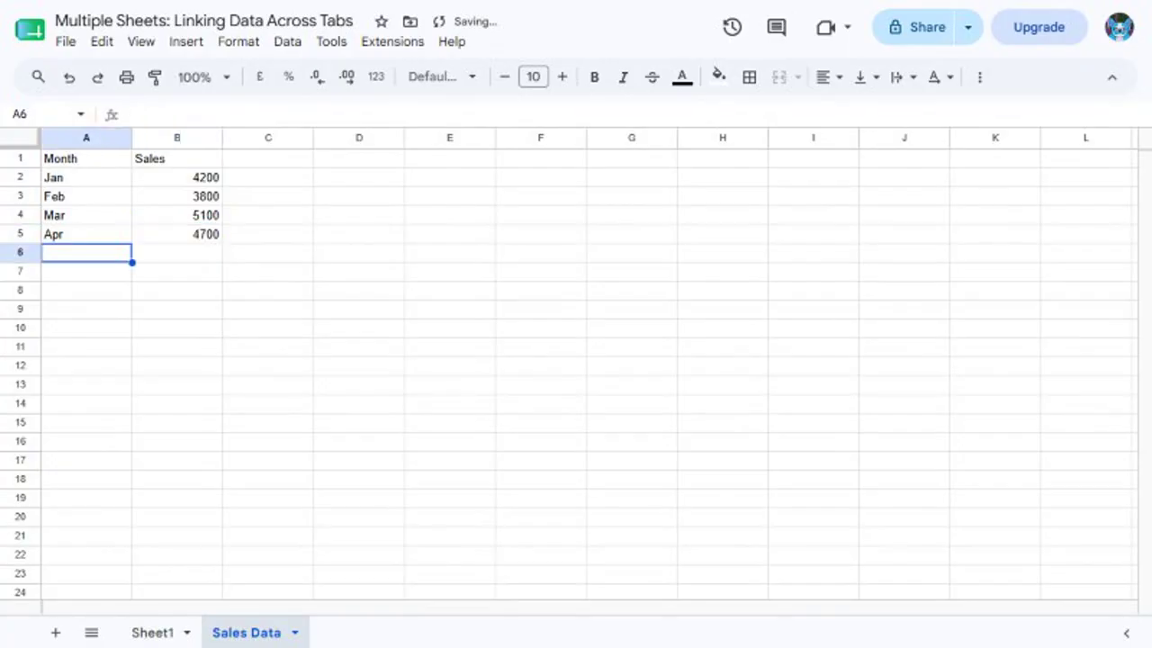
text(May)
key(Tab)
text(6000)
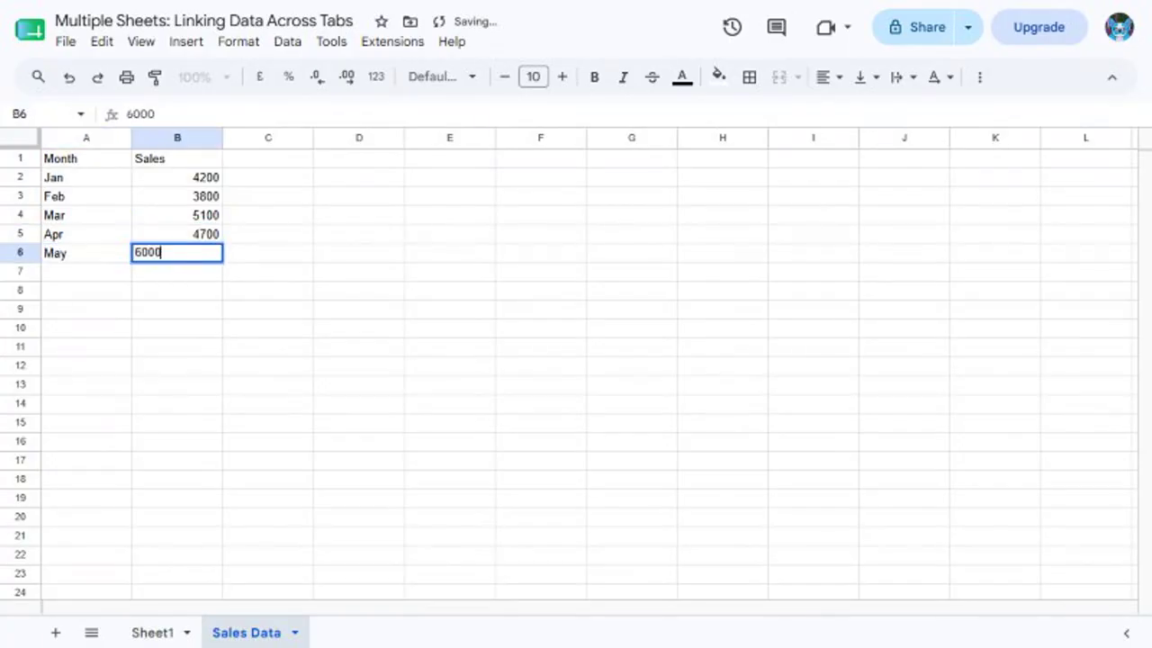
key(Return)
text(Jun)
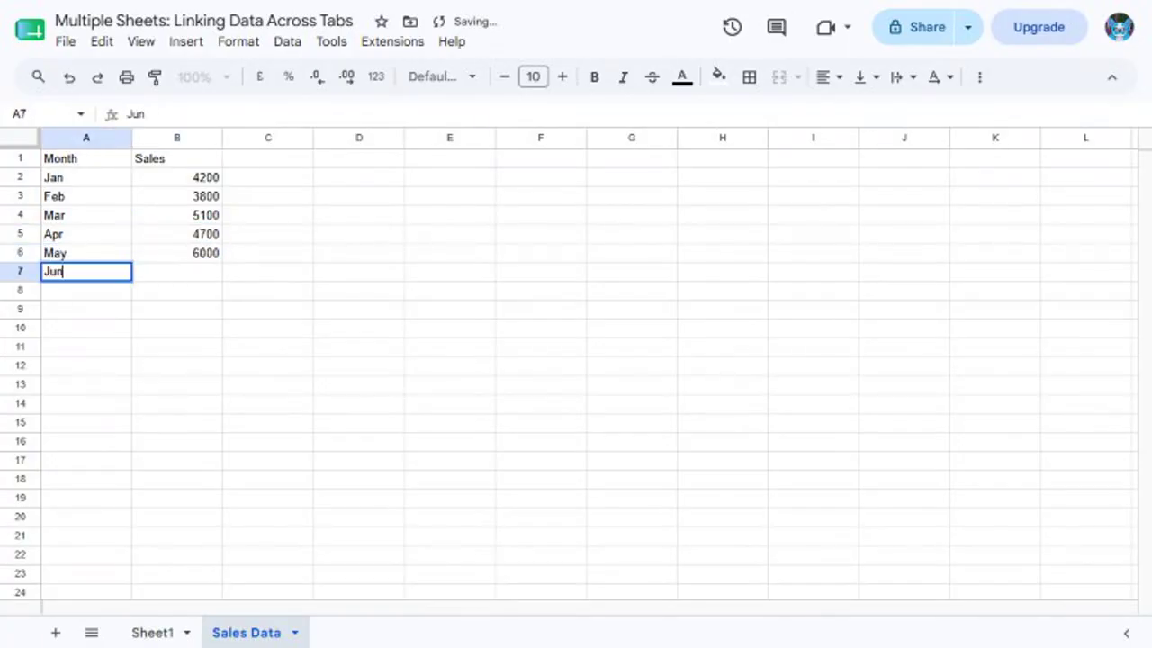
key(Tab)
text(5400)
key(Return)
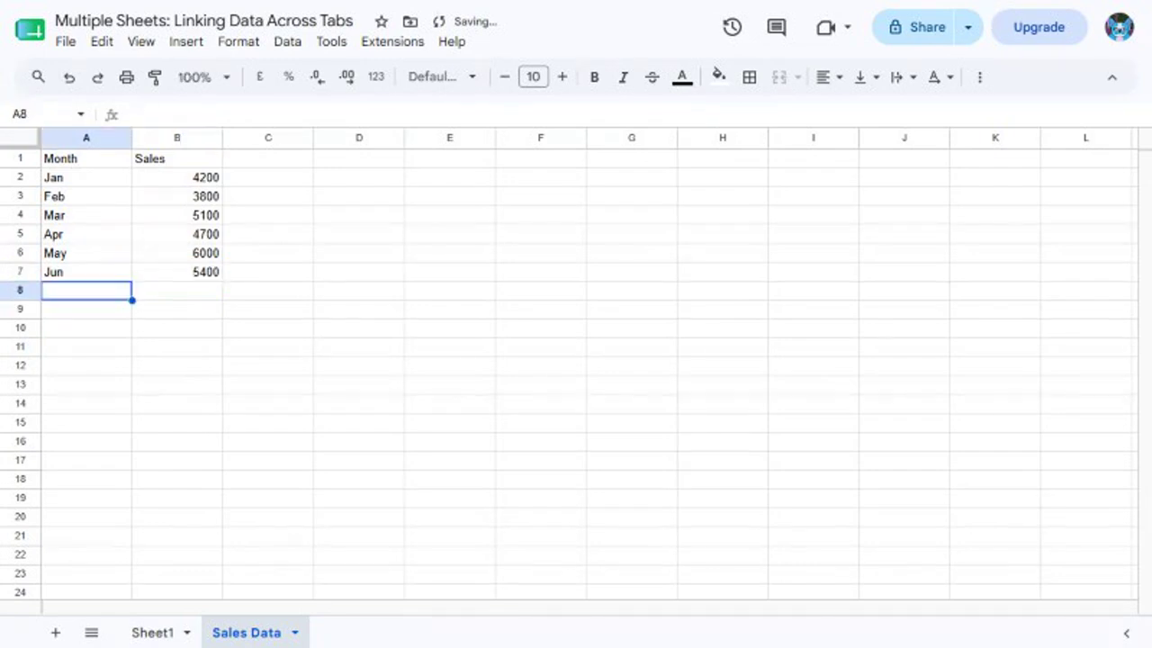
text(Jul)
key(Tab)
text(6600)
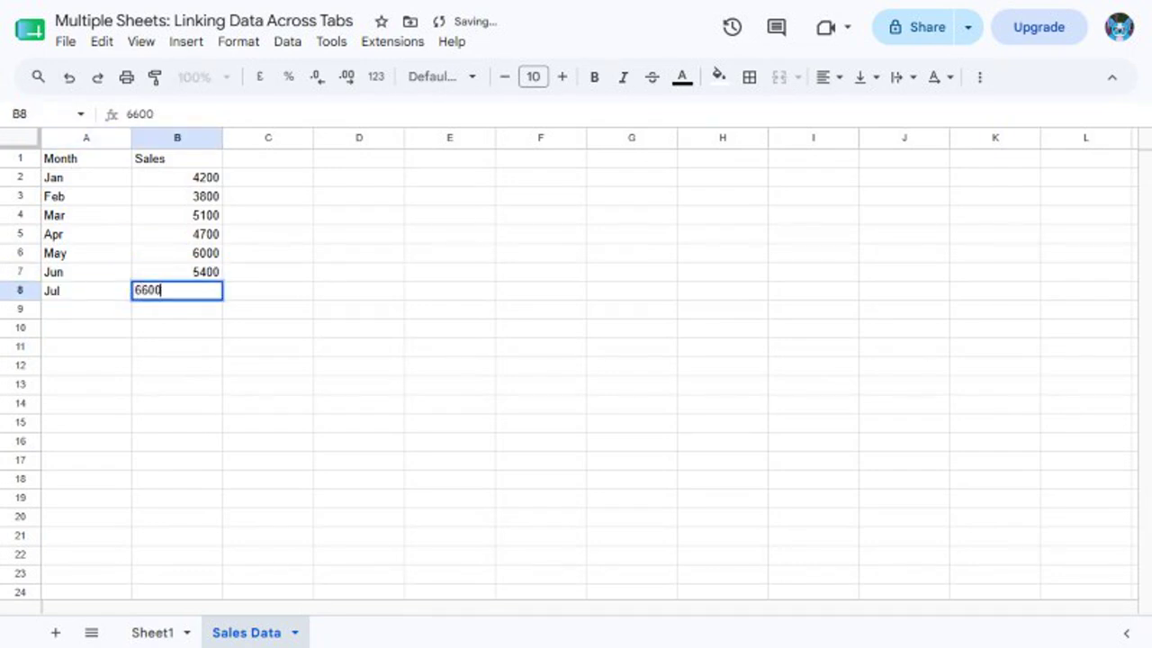
key(Return)
Select the whole table A1:B8 through the Name Box
click(41, 114)
text(A1:B8)
key(Return)
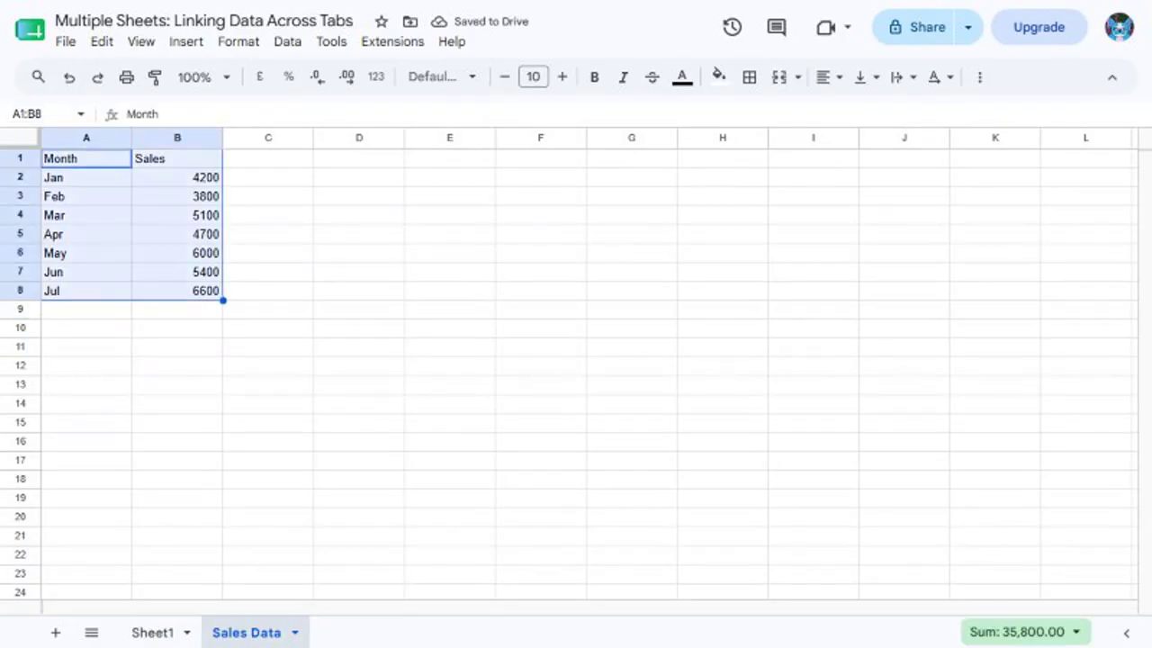
On Sheet1, put 'January Sales' in V1 and ='Sales Data'!B2 in V2, showing 4200
click(153, 633)
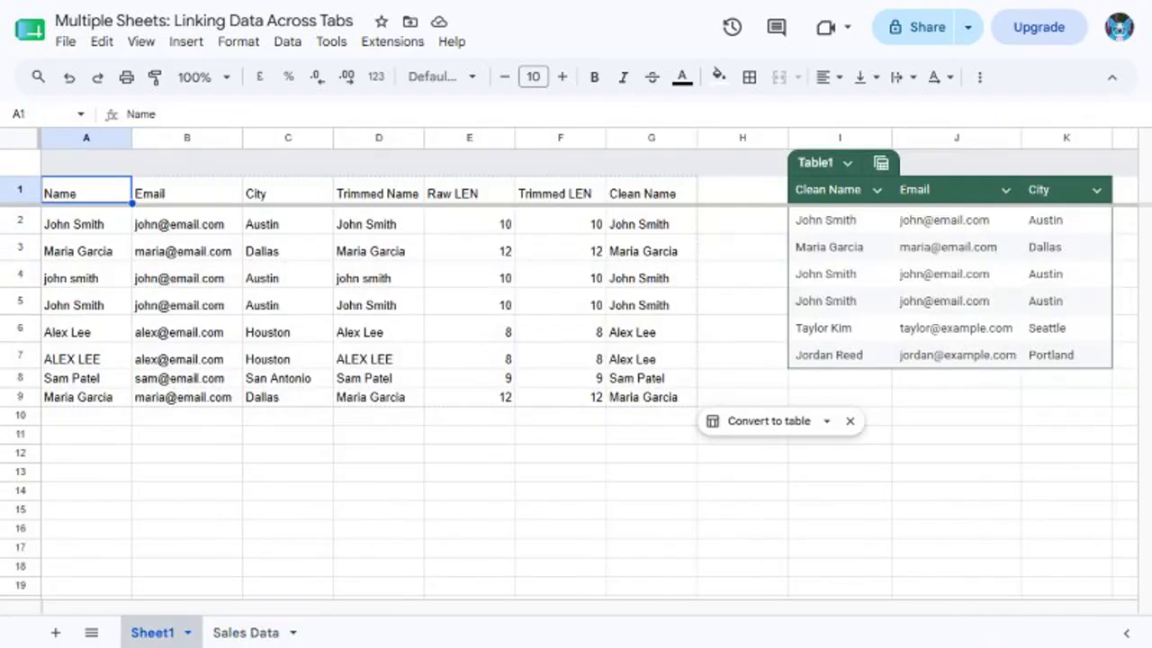
click(41, 114)
text(V1)
key(Return)
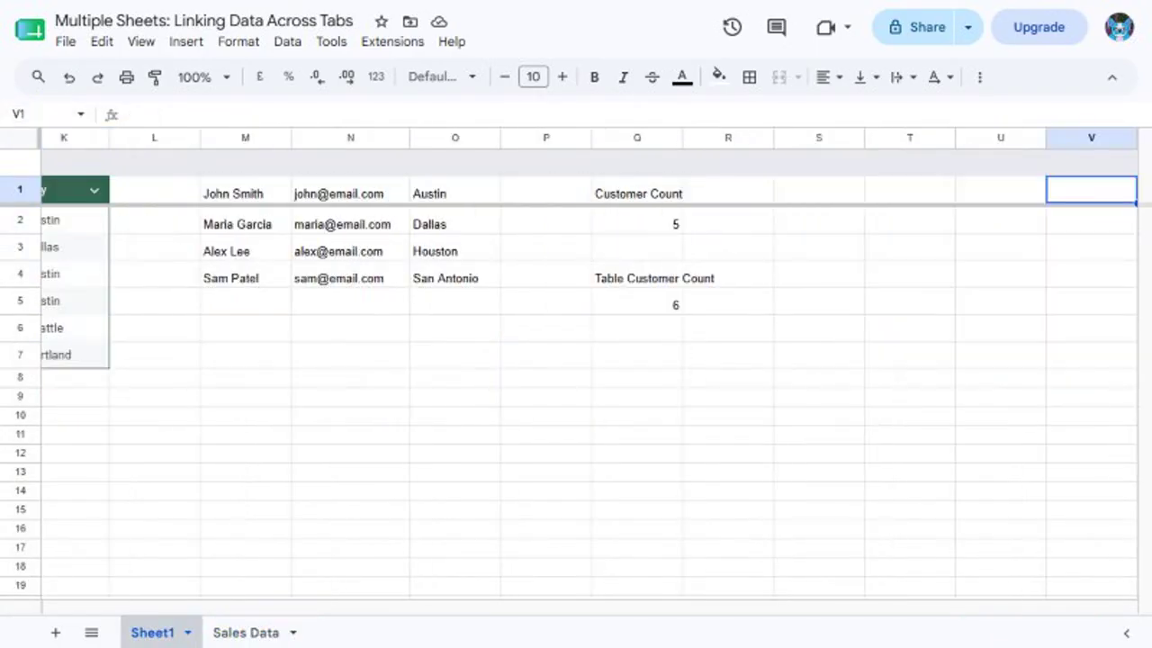
text(January Sales)
key(Return)
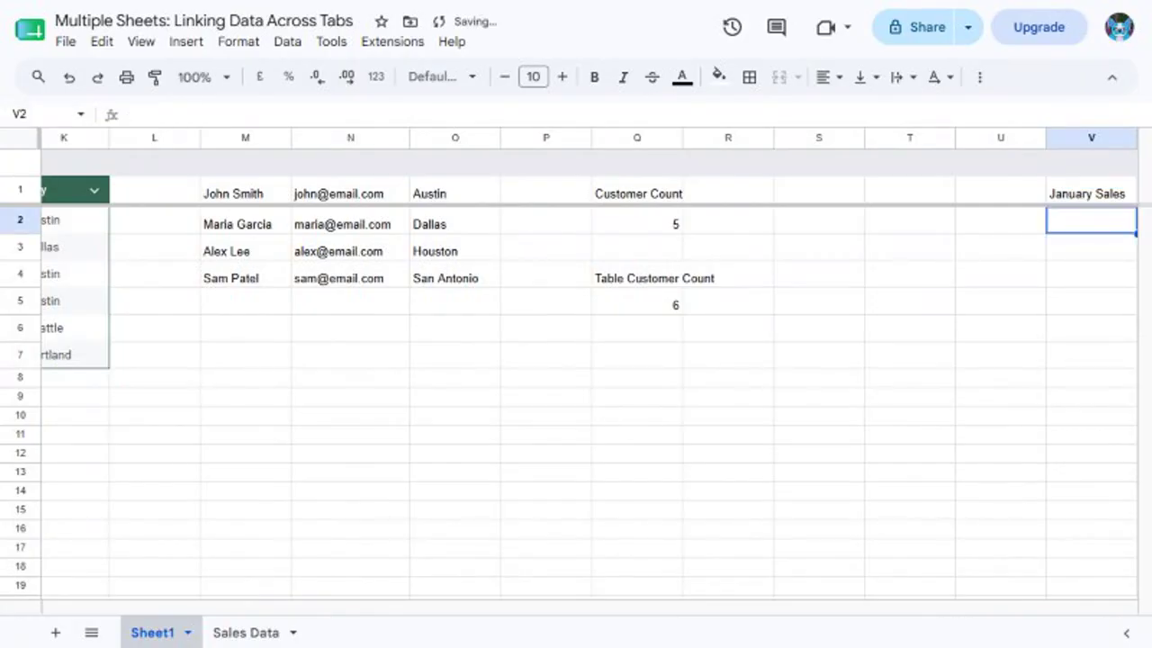
text(='Sales Data'!B2)
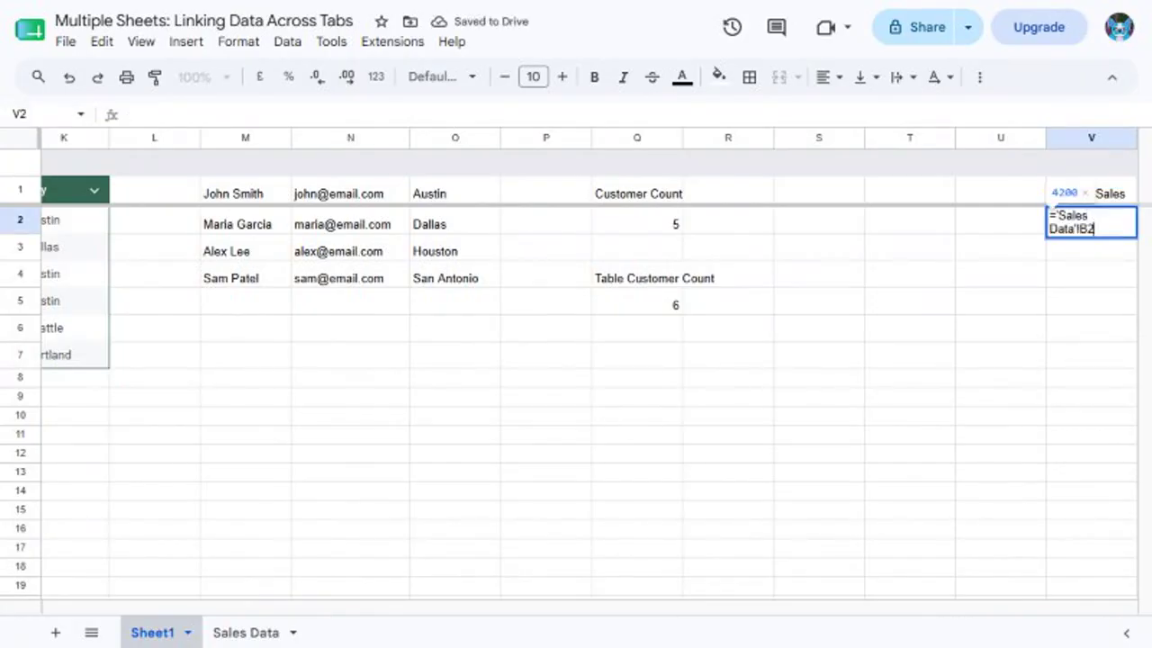
key(Return)
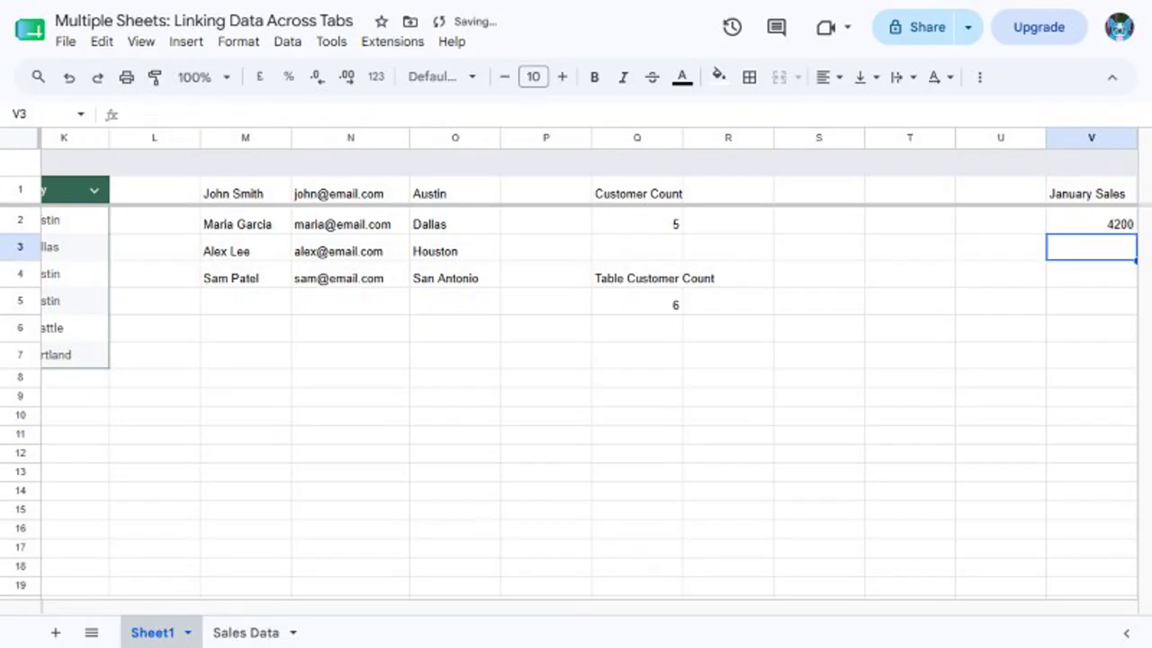
key(Up)
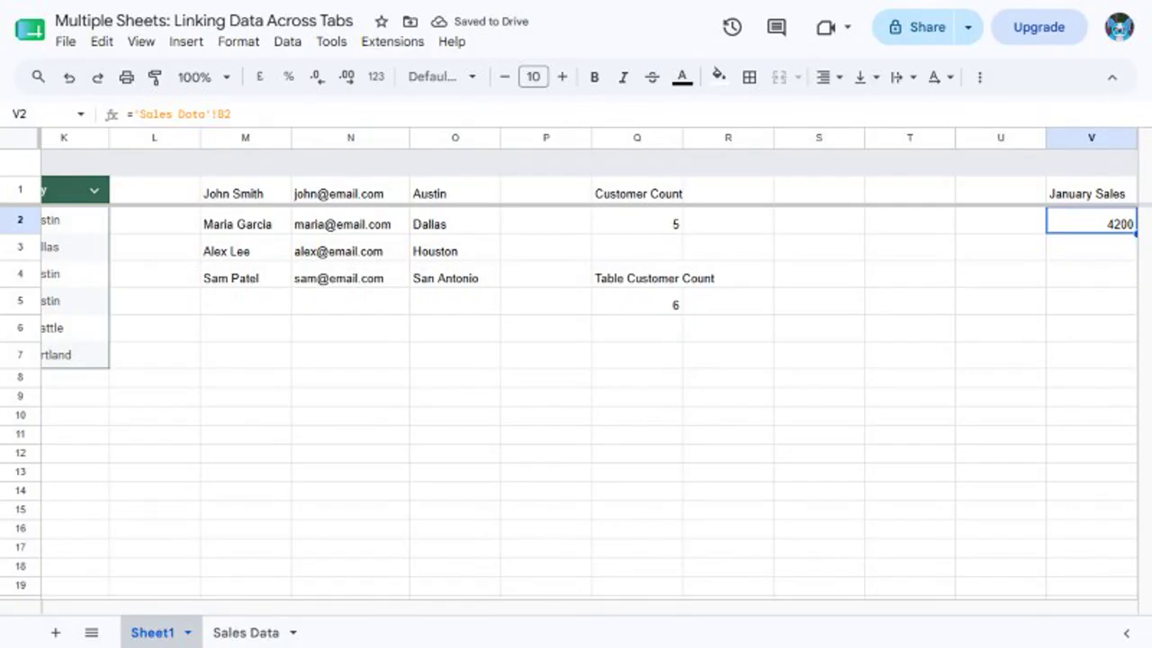
key(Up)
key(Right)
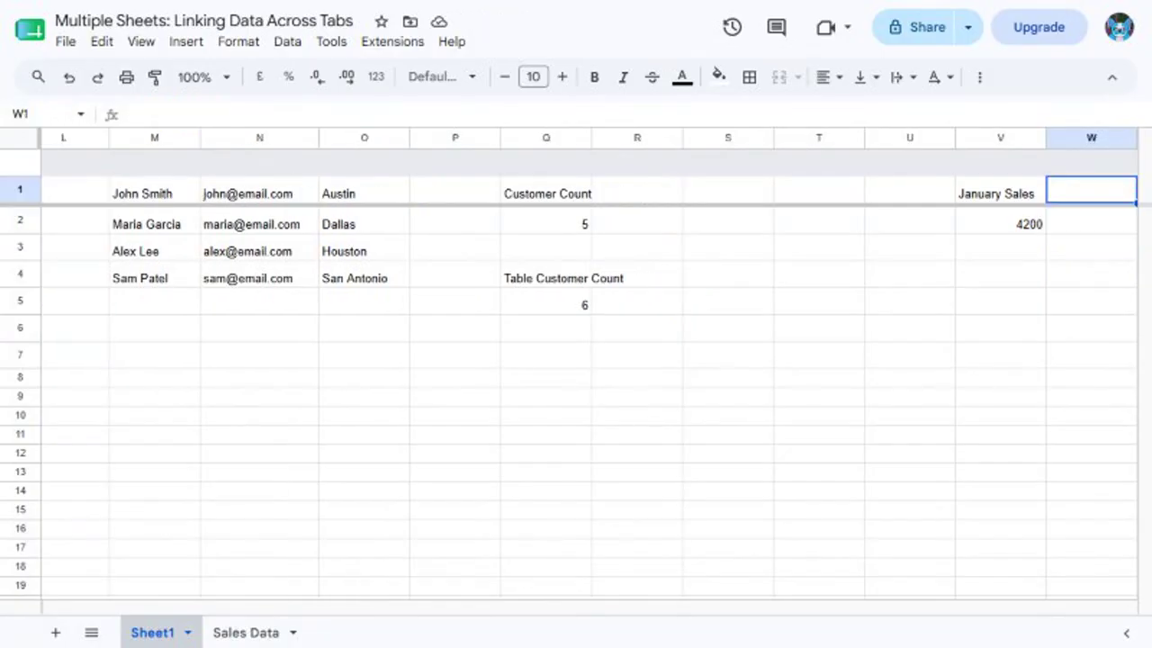
Enter 'Total Sales' in W1 and =SUM('Sales Data'!B2:B8) in W2, returning 35800
text(Total Sales)
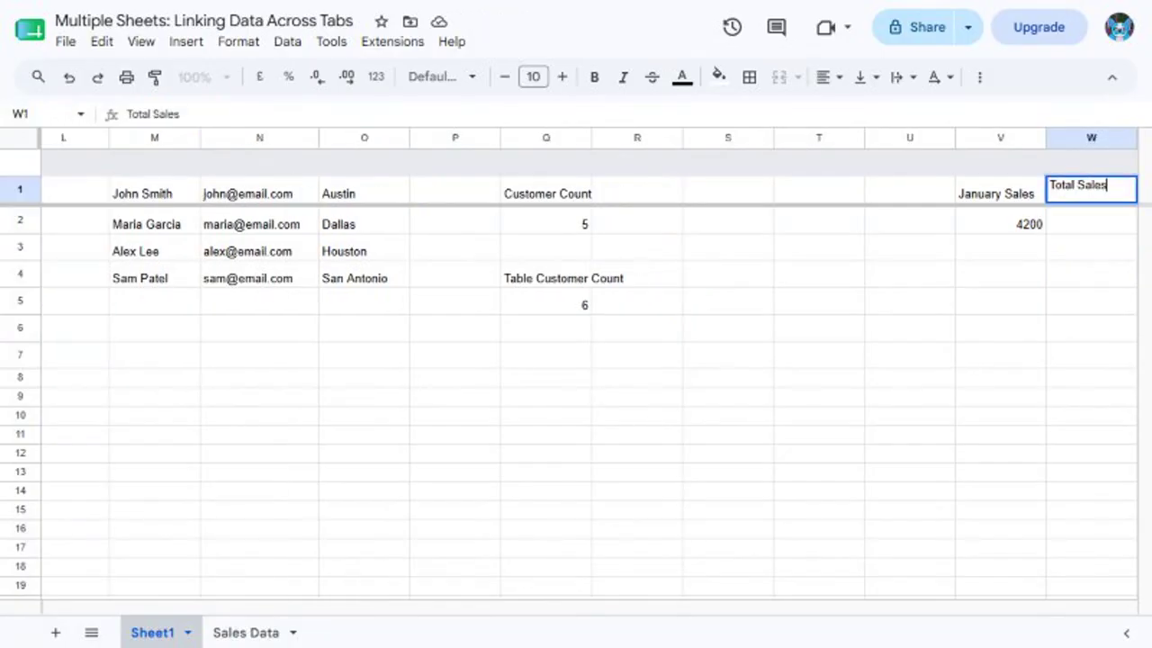
key(Return)
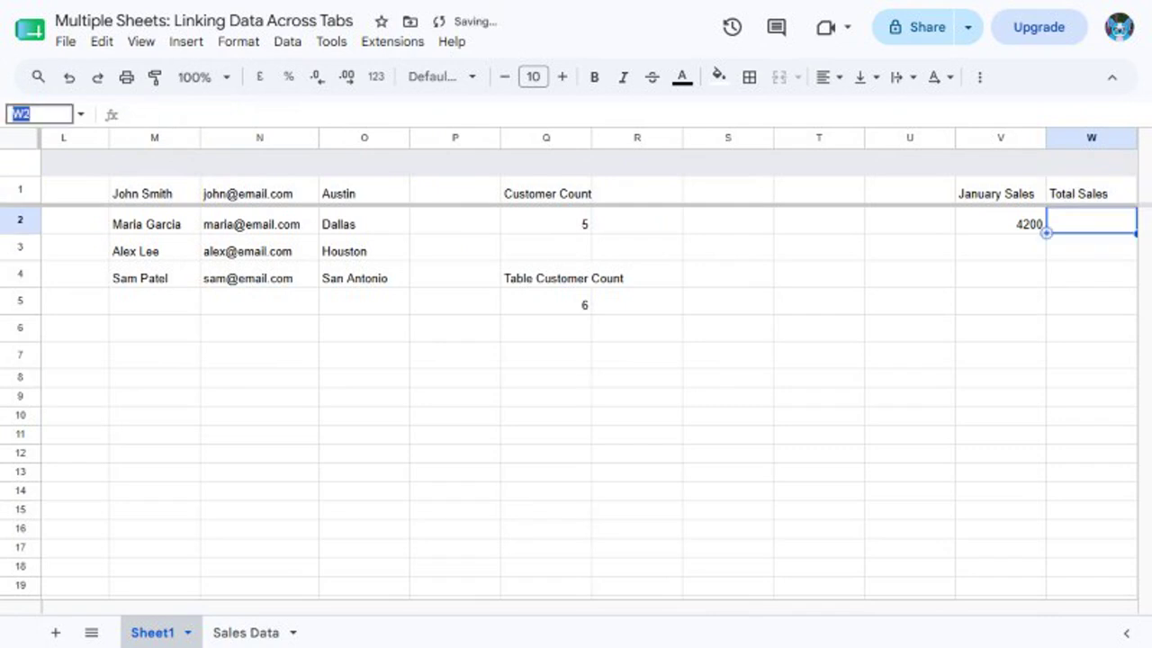
text(=SUM('Sales Data'!B2:B8))
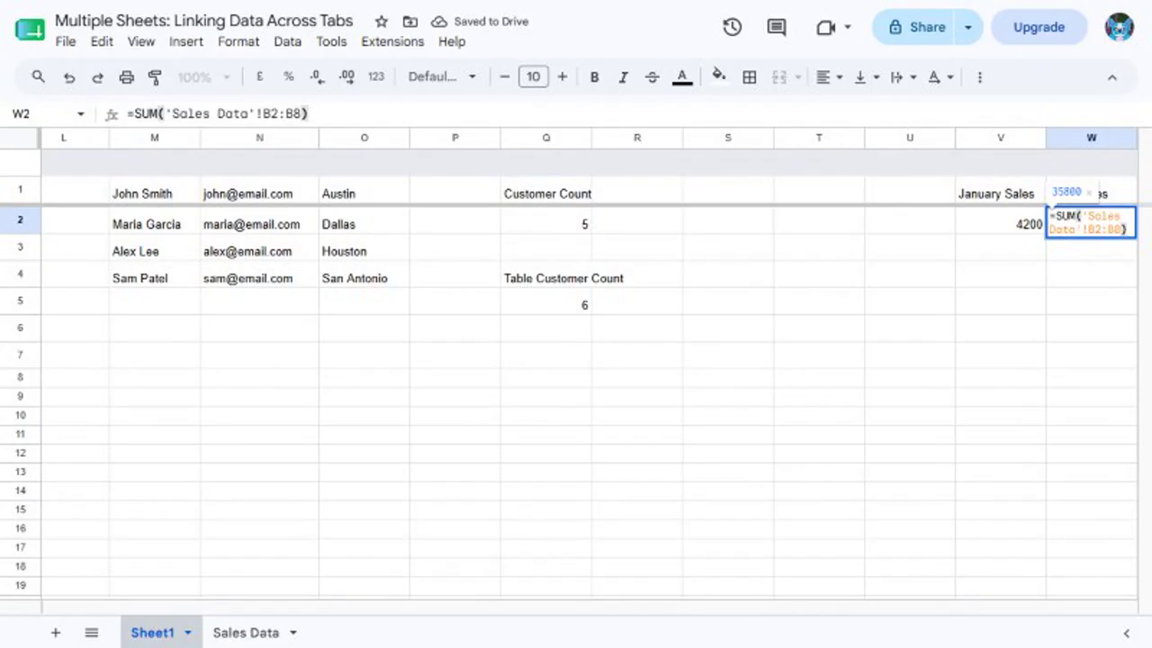
key(Return)
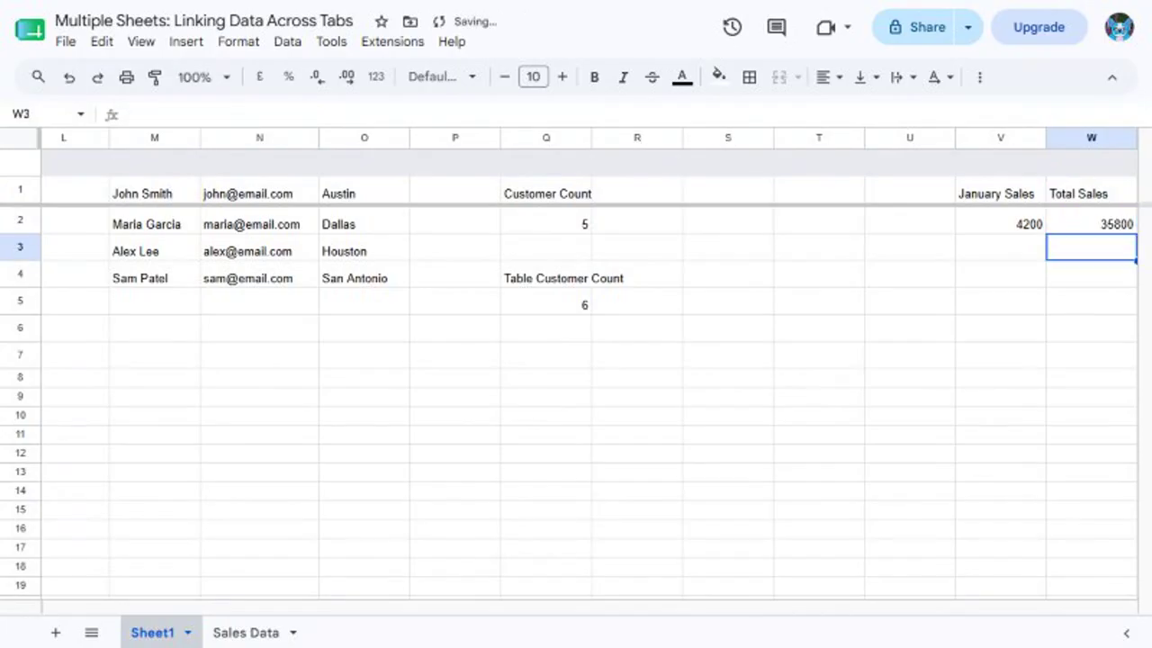
click(1091, 222)
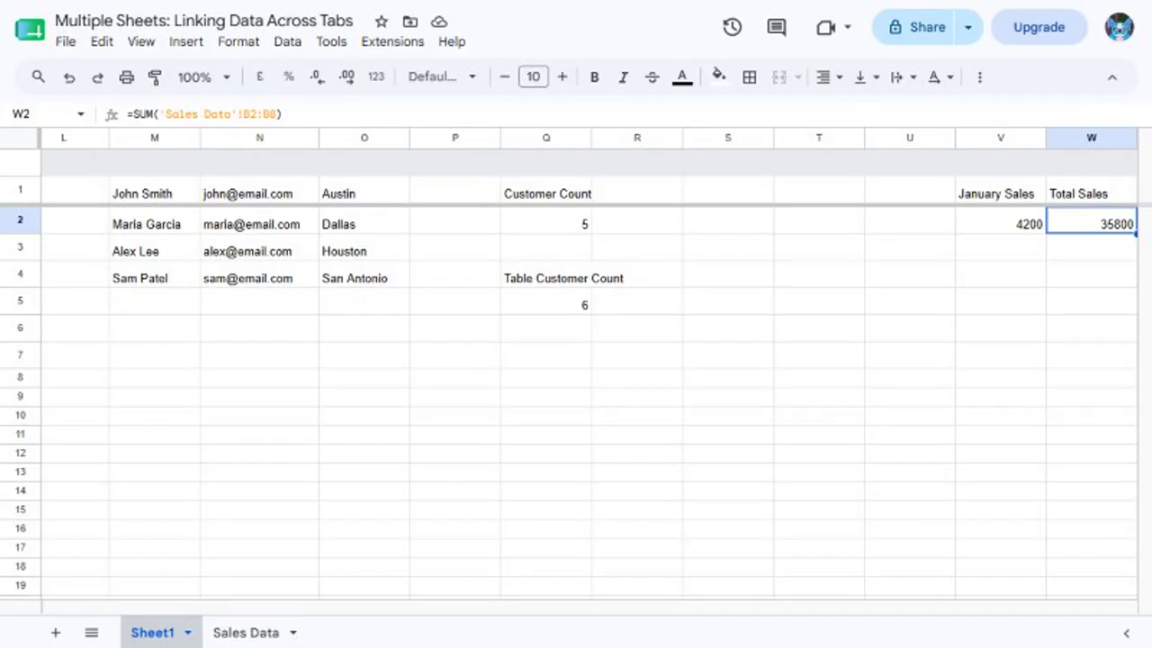
Put 'Broken Reference' in X1 and unquoted =Sales Data!B2 in X2, producing #ERROR!
text(X1)
key(Return)
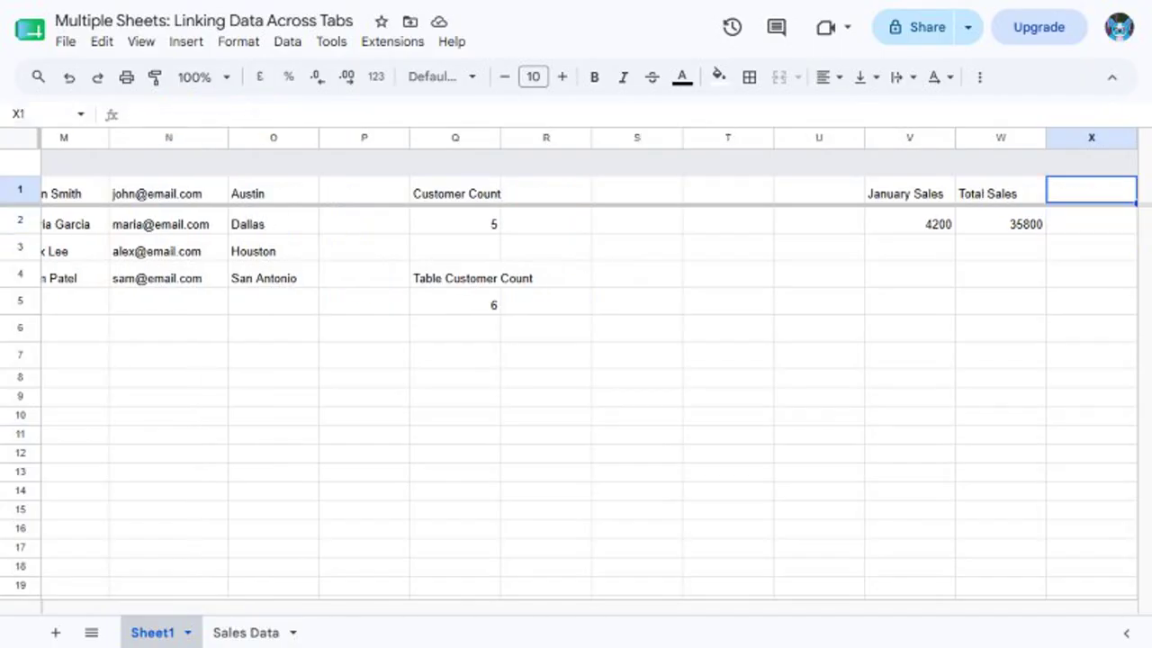
text(Broken Reference)
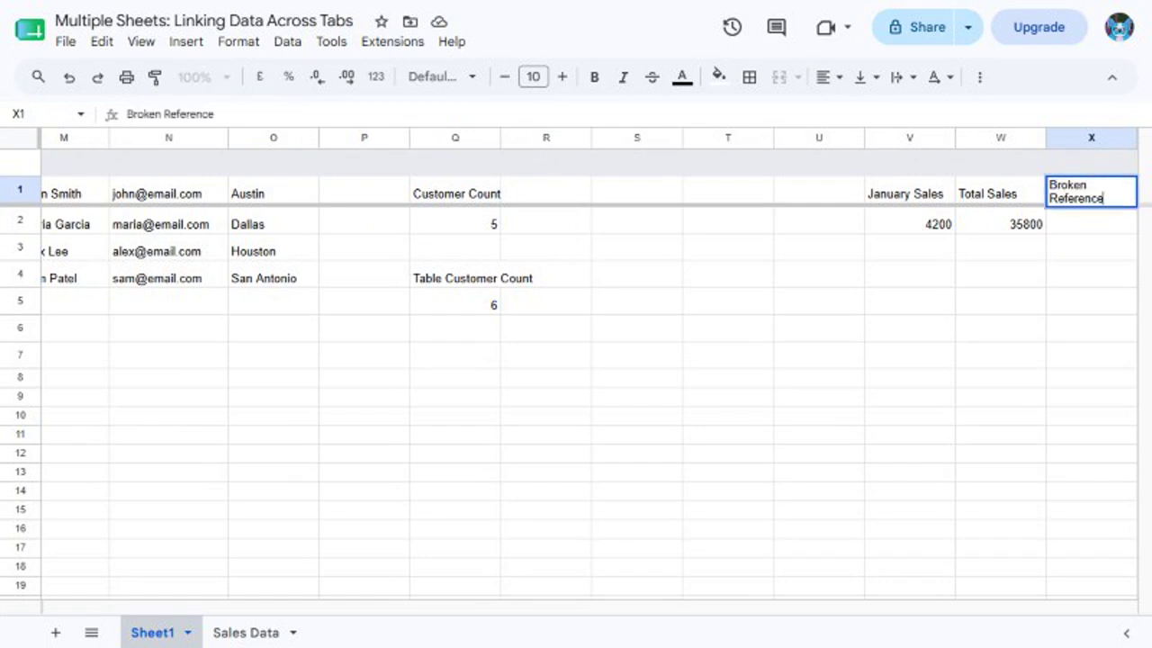
key(Return)
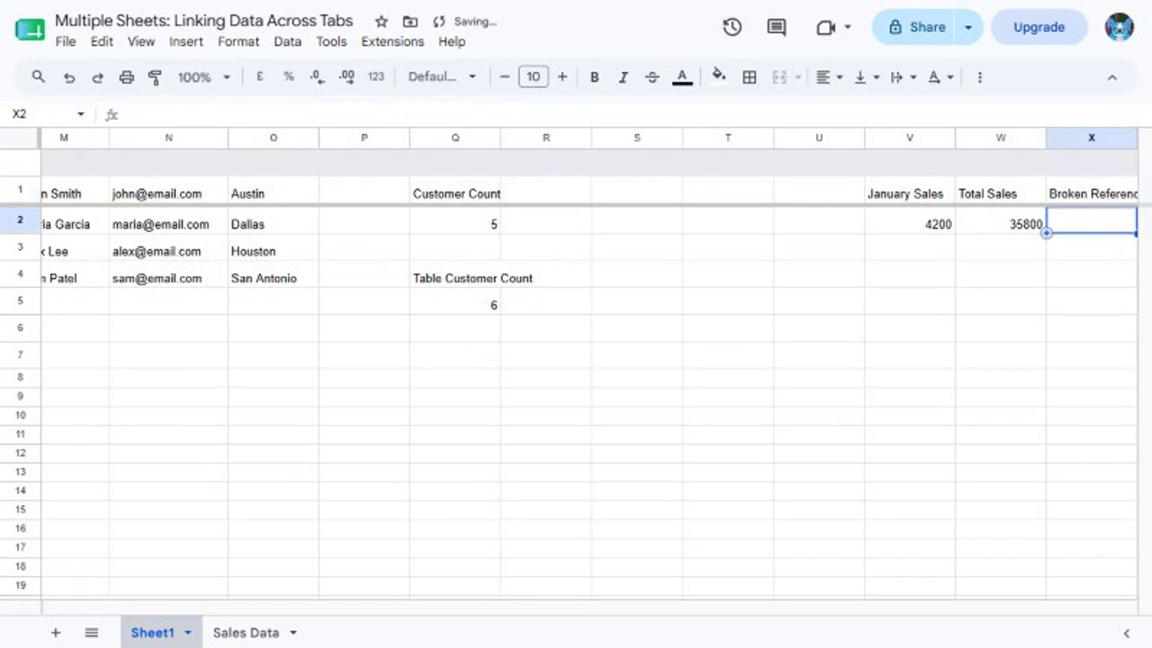
text(=Sales Data!B2)
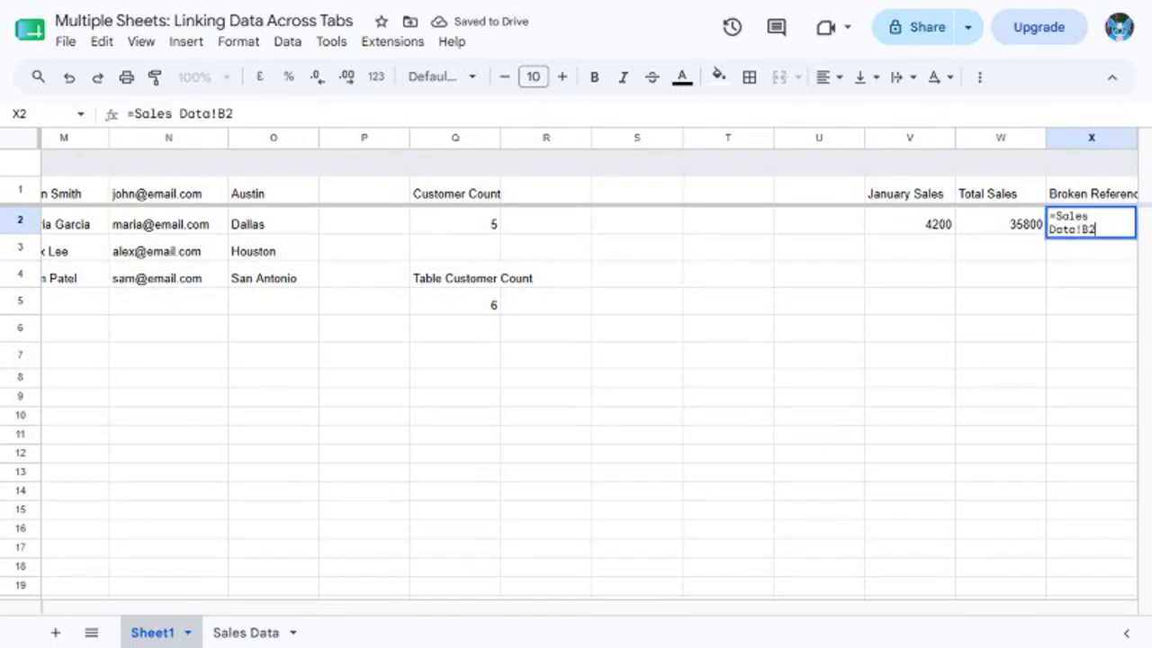
key(Return)
click(39, 114)
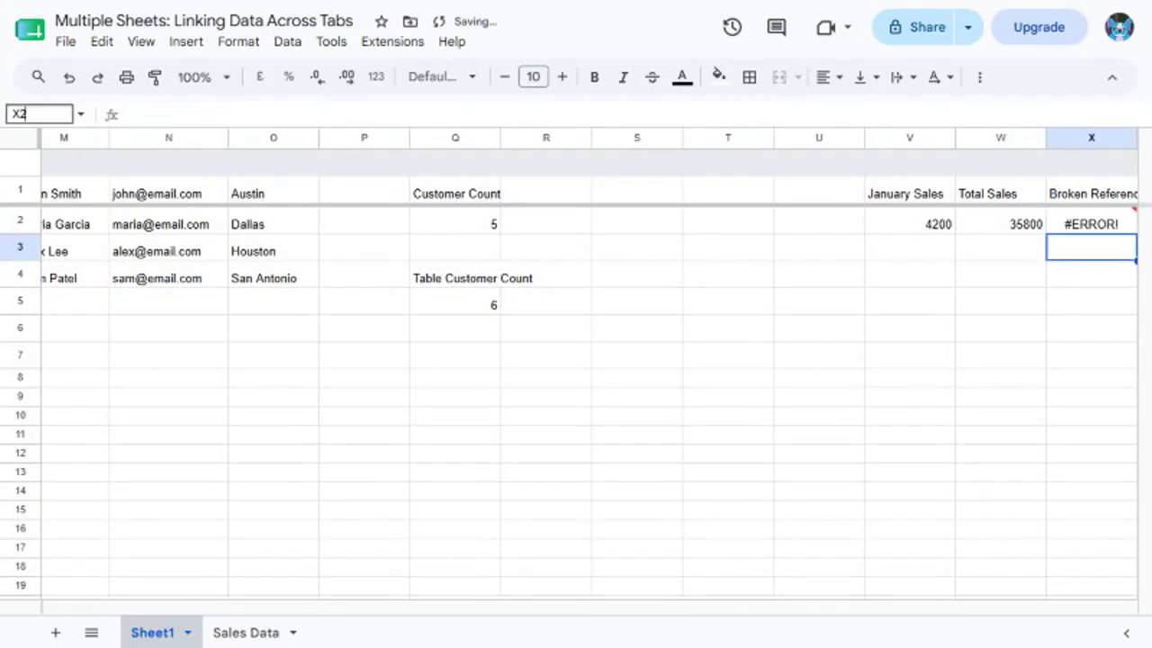
text(X2)
key(Return)
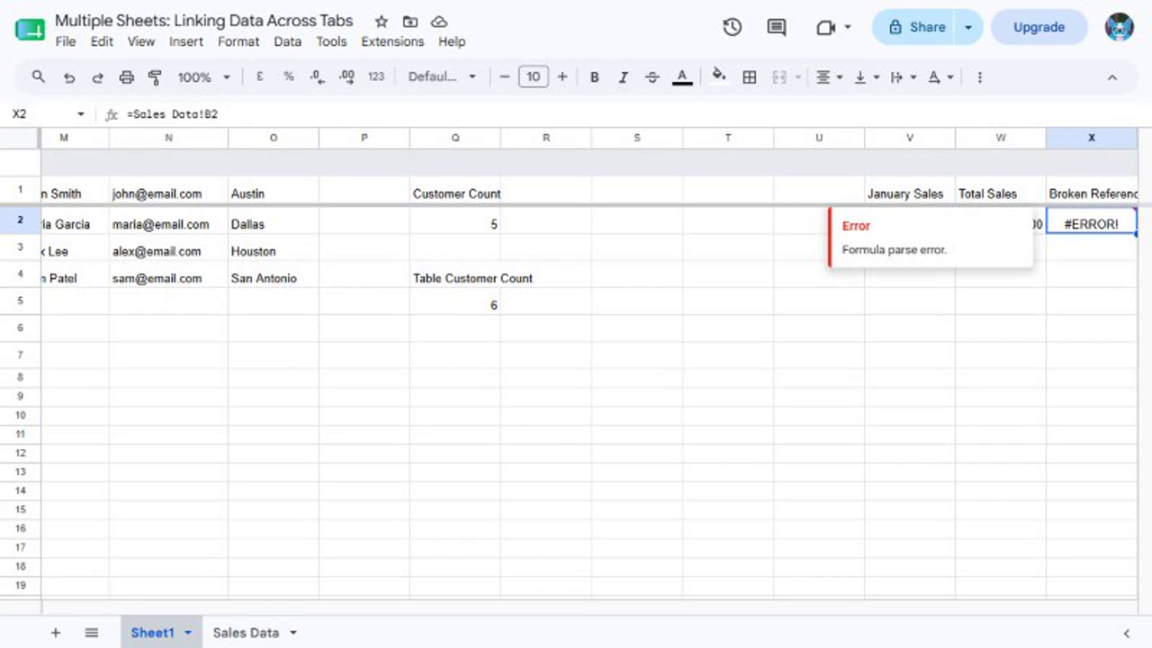
Correct X2 to the quoted ='Sales Data'!B2 so it shows 4200, then view the Sales Data tab
text(='Sales Data'!B2)
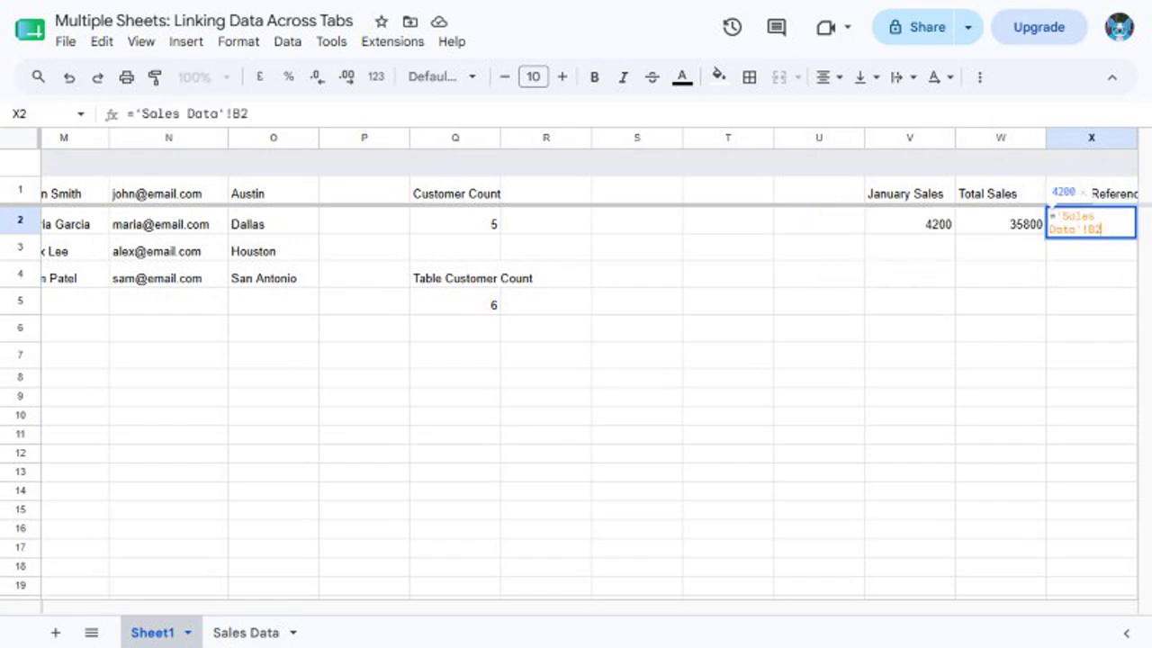
key(Return)
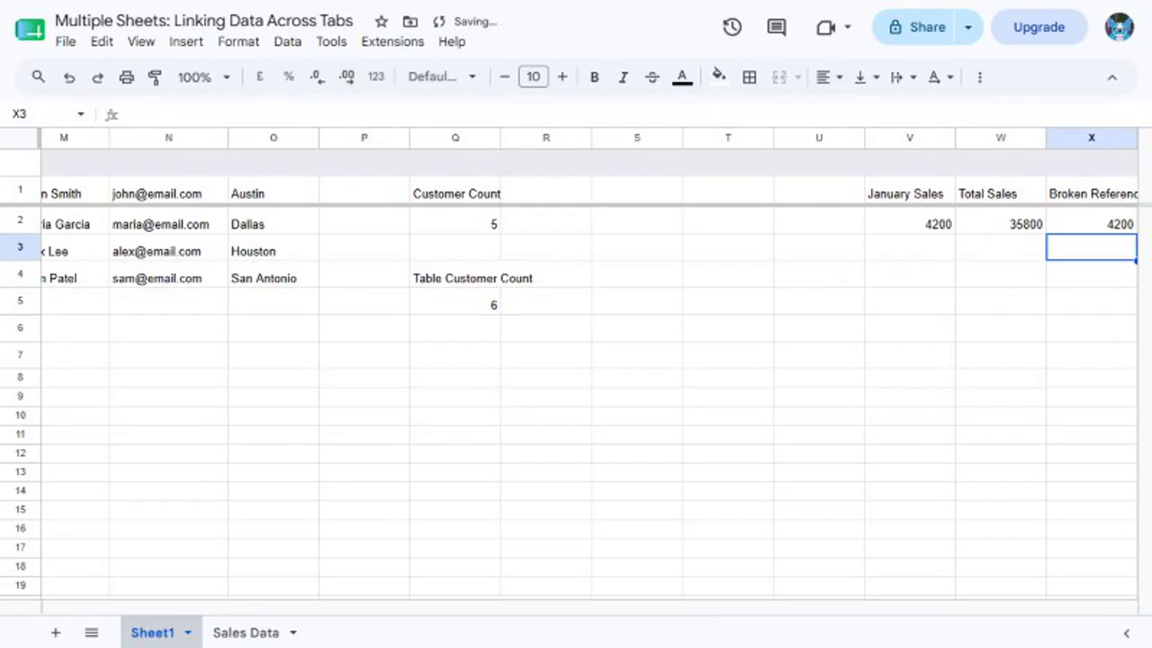
click(41, 115)
text(X2)
key(Return)
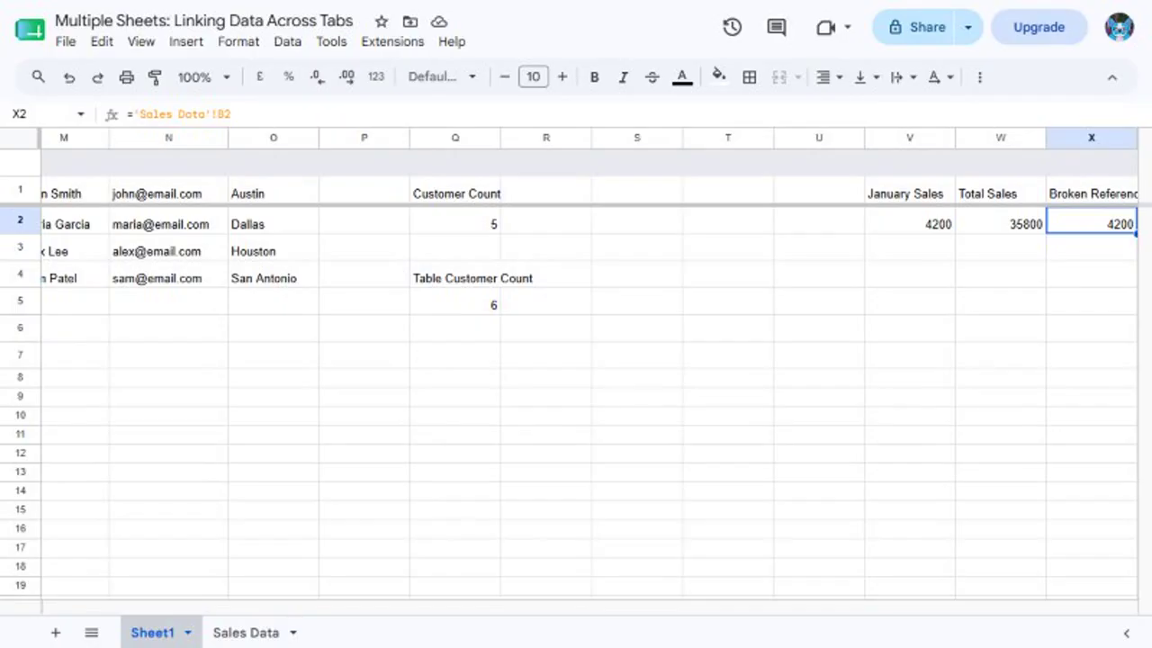
key(ctrl+shift+Page_Down)
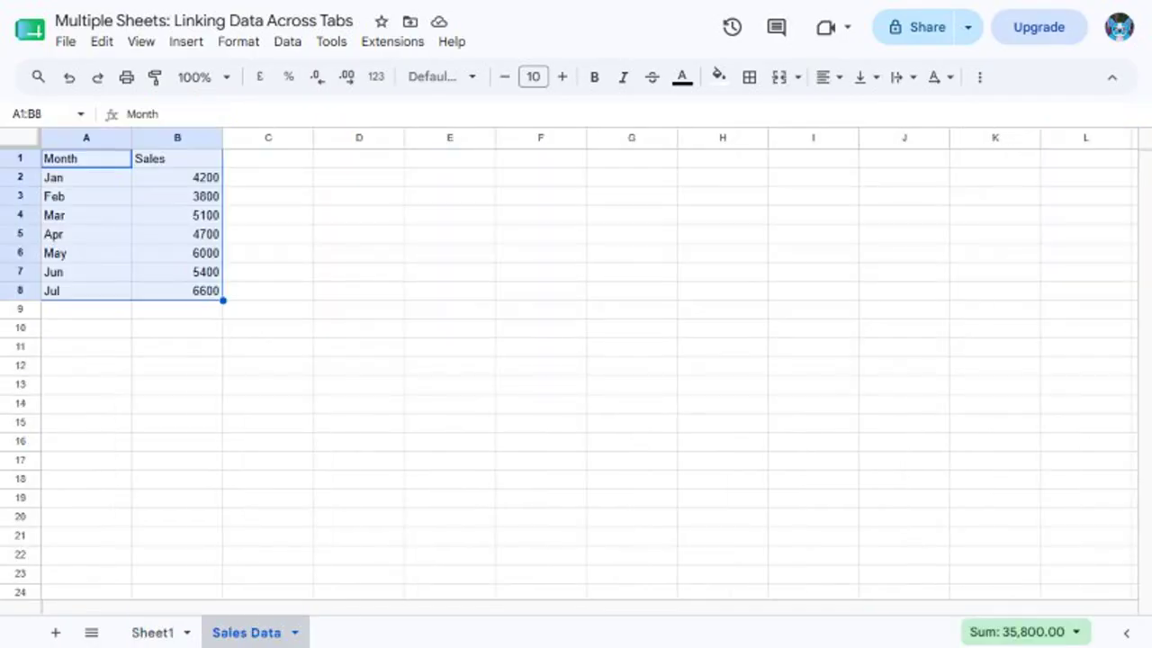
Rename the Sales Data tab to 'Sales Data 2026'
click(295, 633)
click(238, 406)
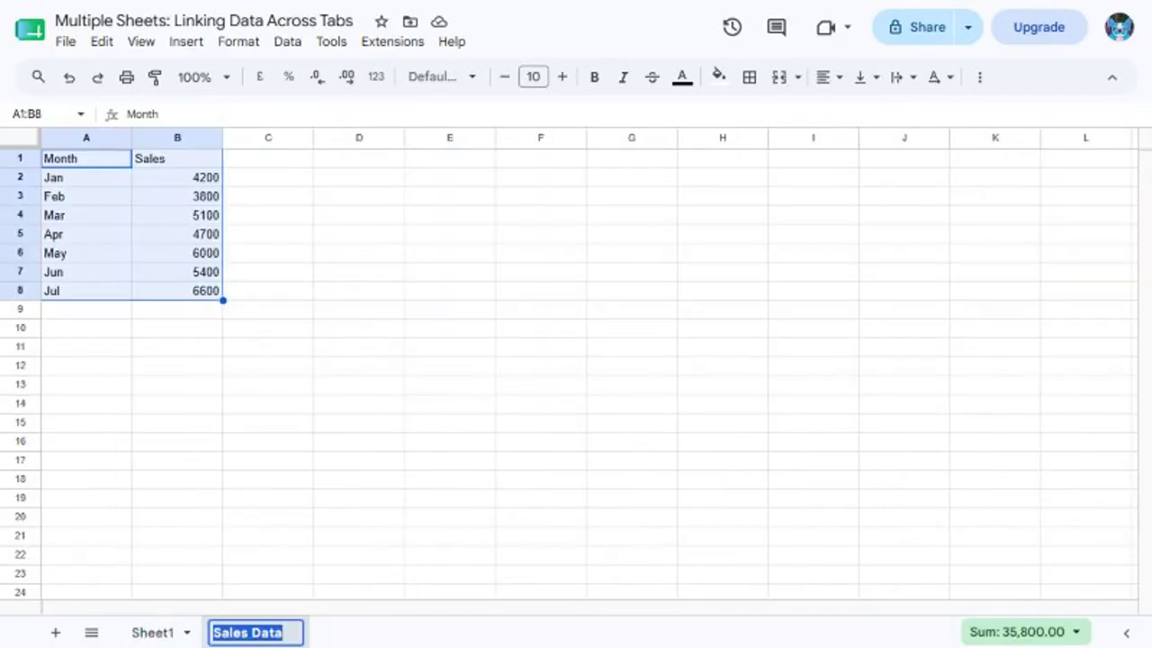
text(Sales Data 2026)
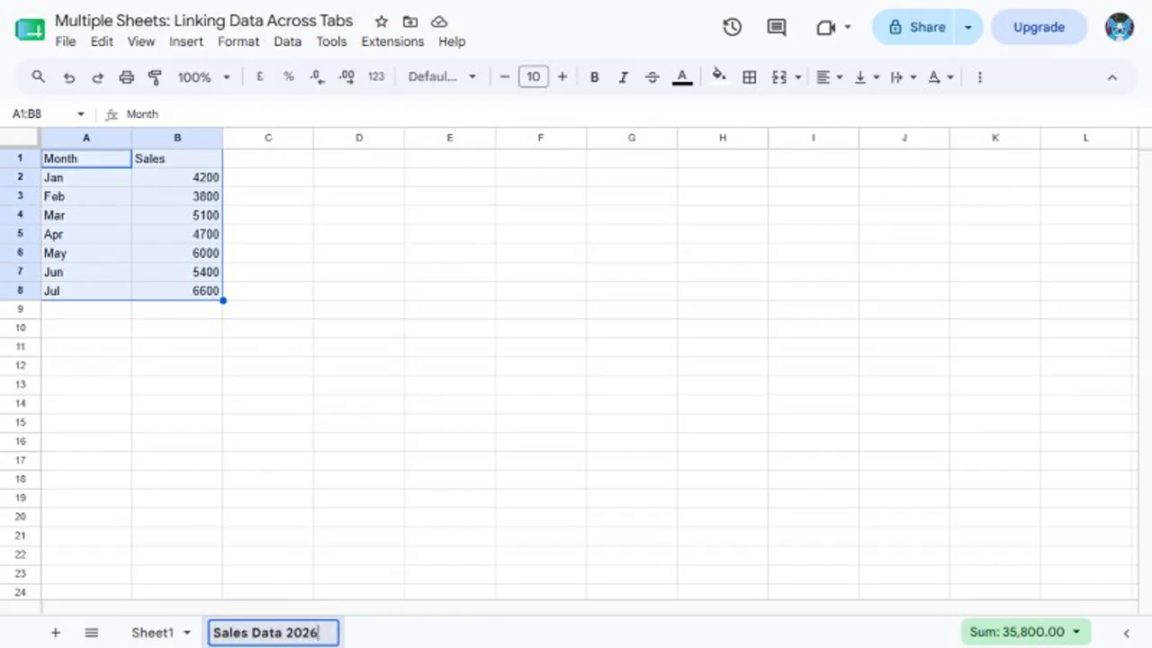
key(Return)
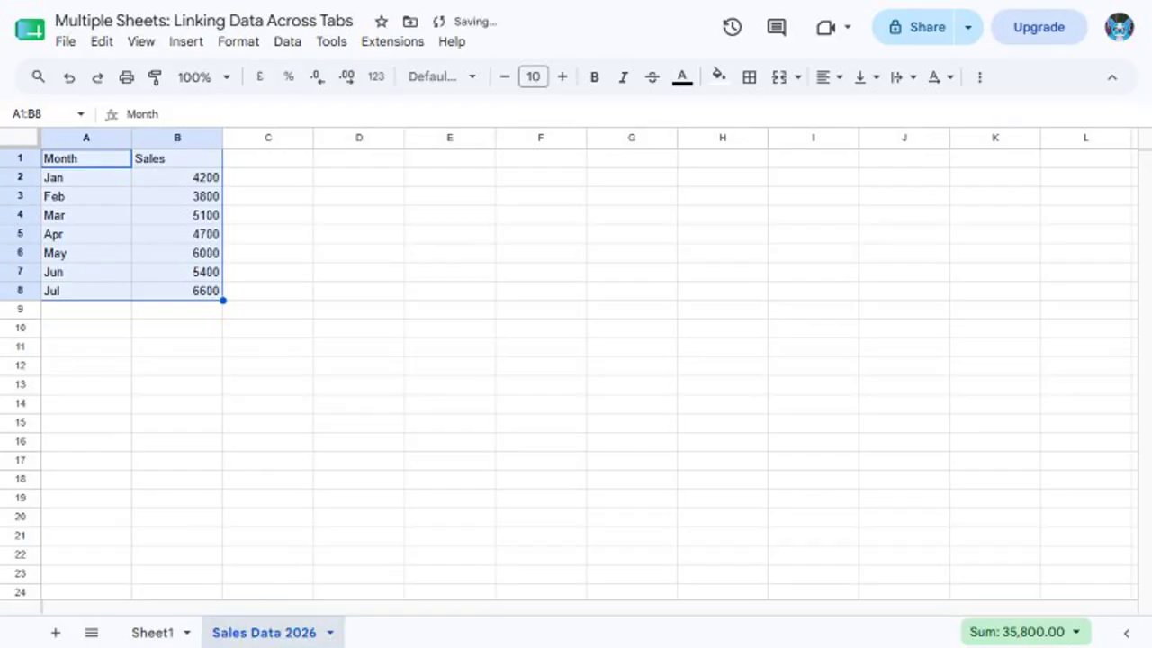
On Sheet1, check V2, W2 and X2 formulas updated, then select V1:X2
click(153, 633)
click(39, 114)
text(V2)
key(Return)
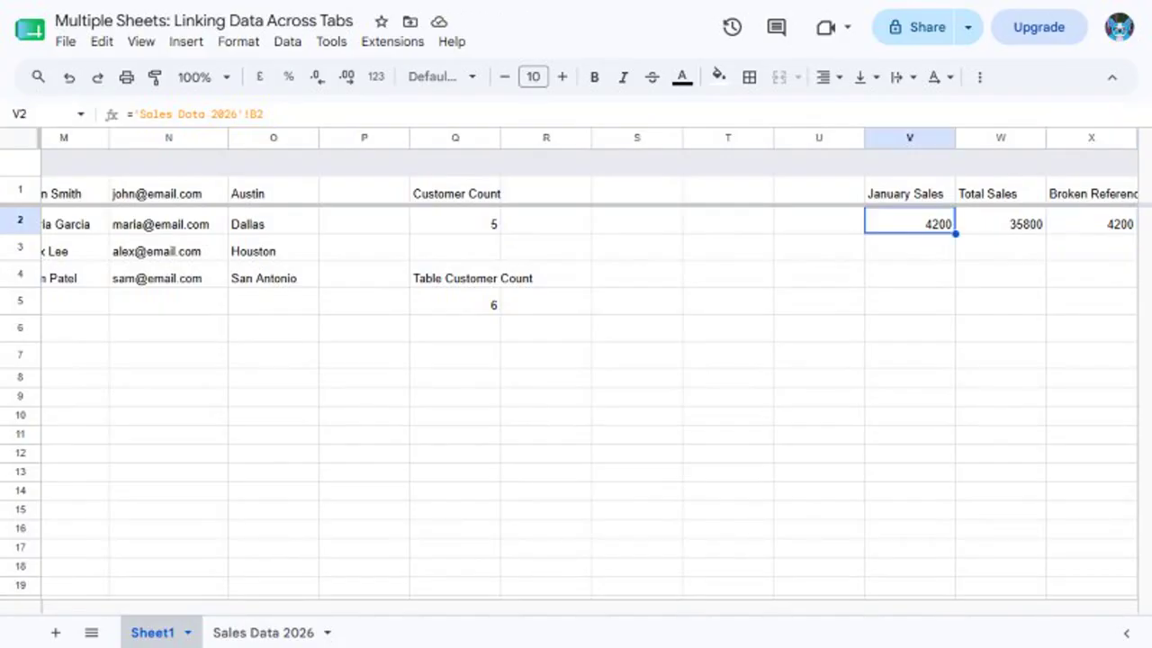
click(1000, 222)
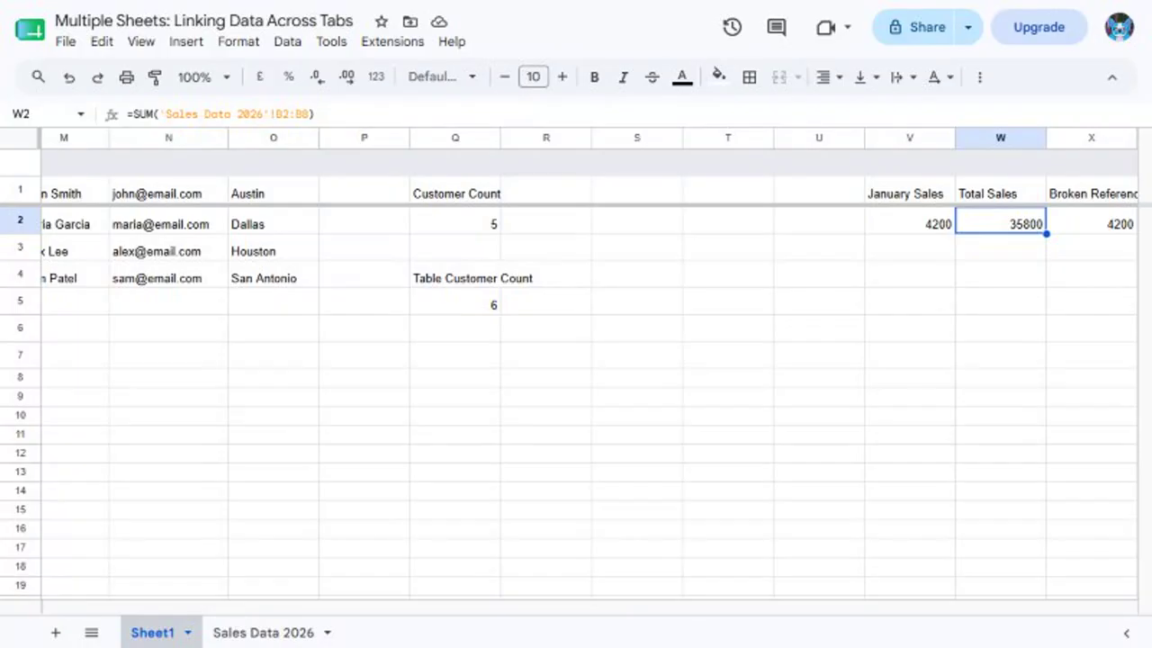
click(1091, 222)
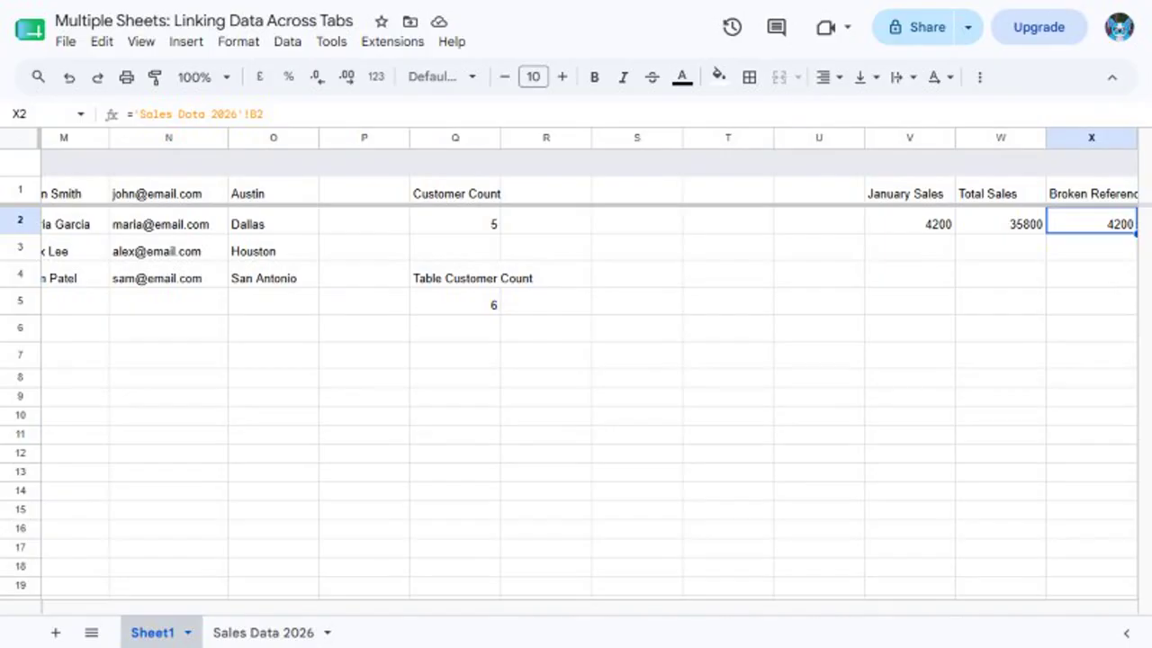
click(40, 114)
text(V1:X2)
key(Return)
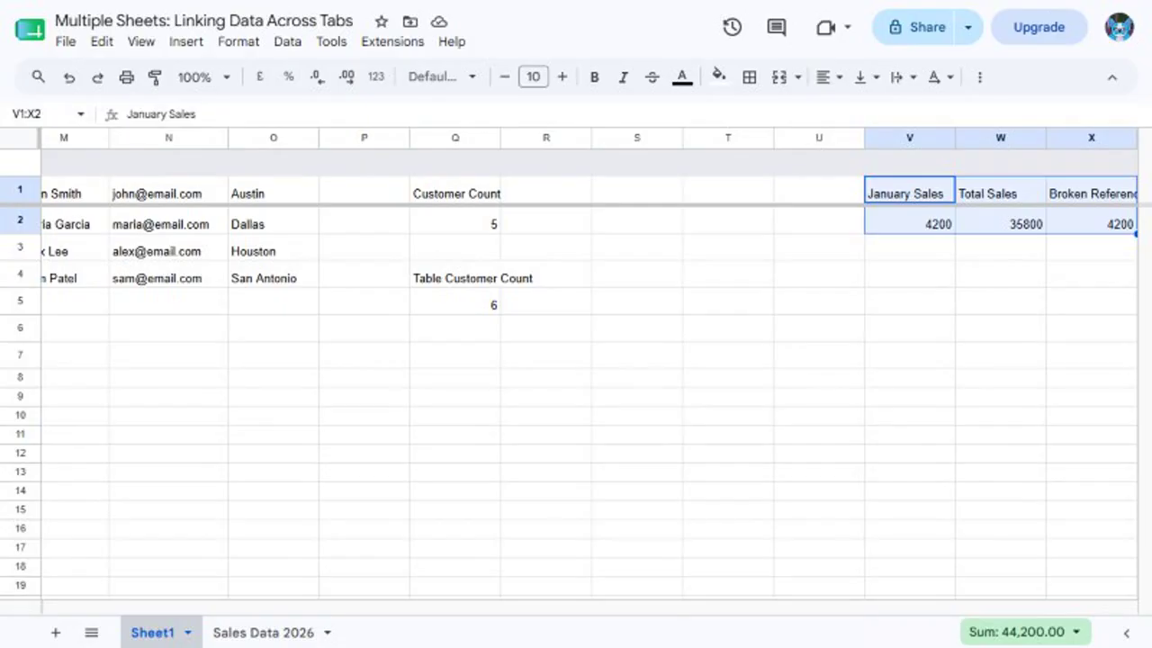
click(40, 114)
text(A1)
key(Return)
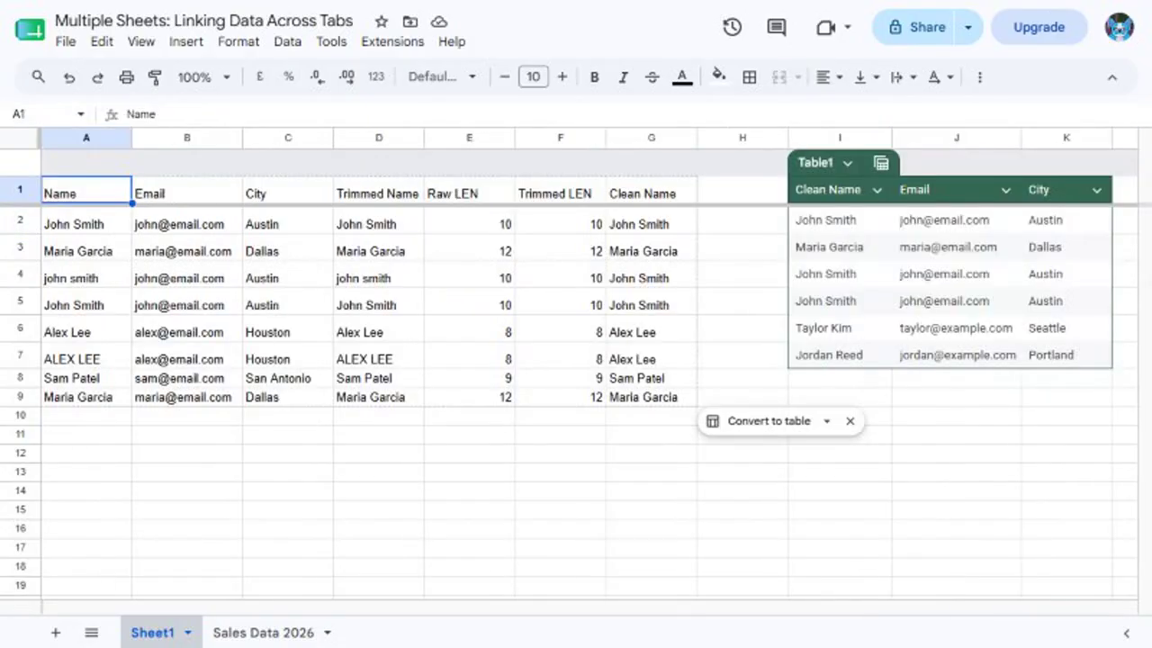